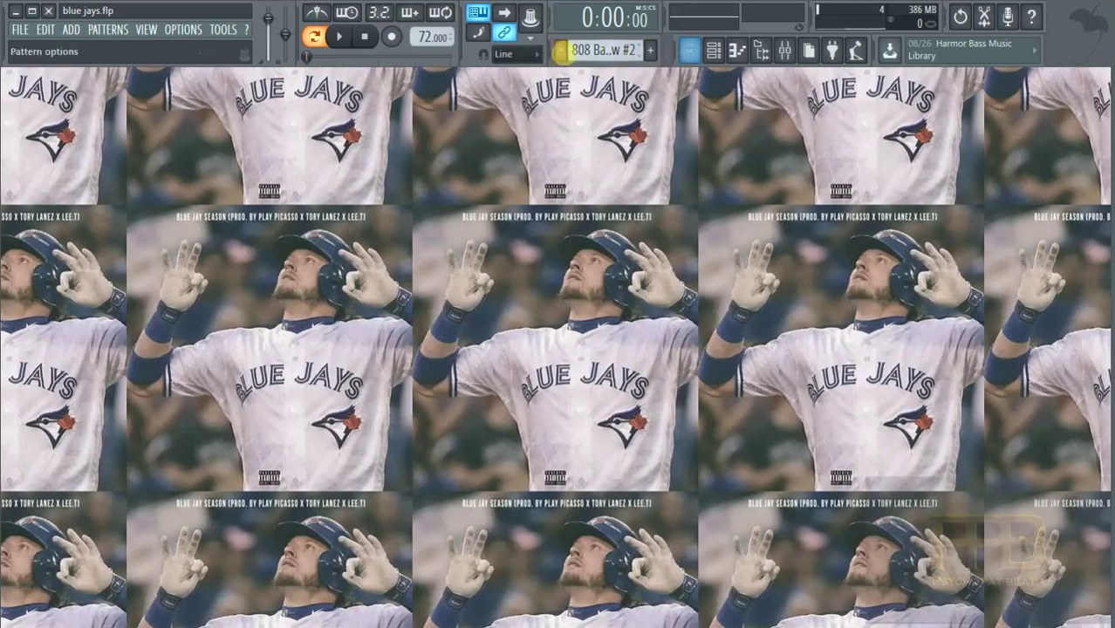
Step: Select the Church bell pattern, open its notes in the piano roll and start playback
click(602, 70)
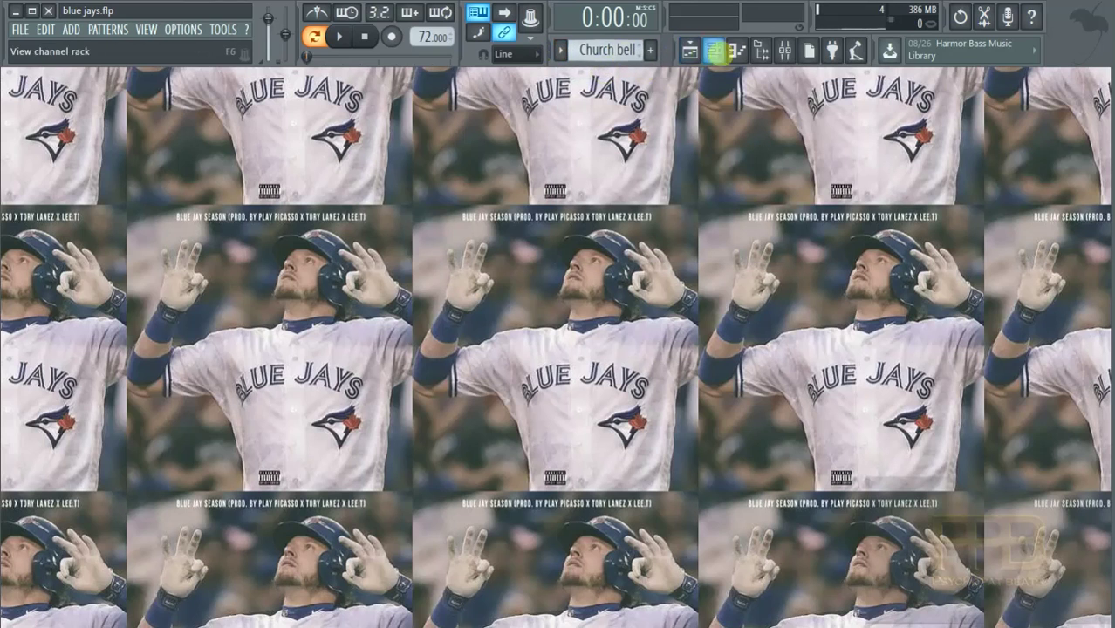
click(715, 49)
click(527, 117)
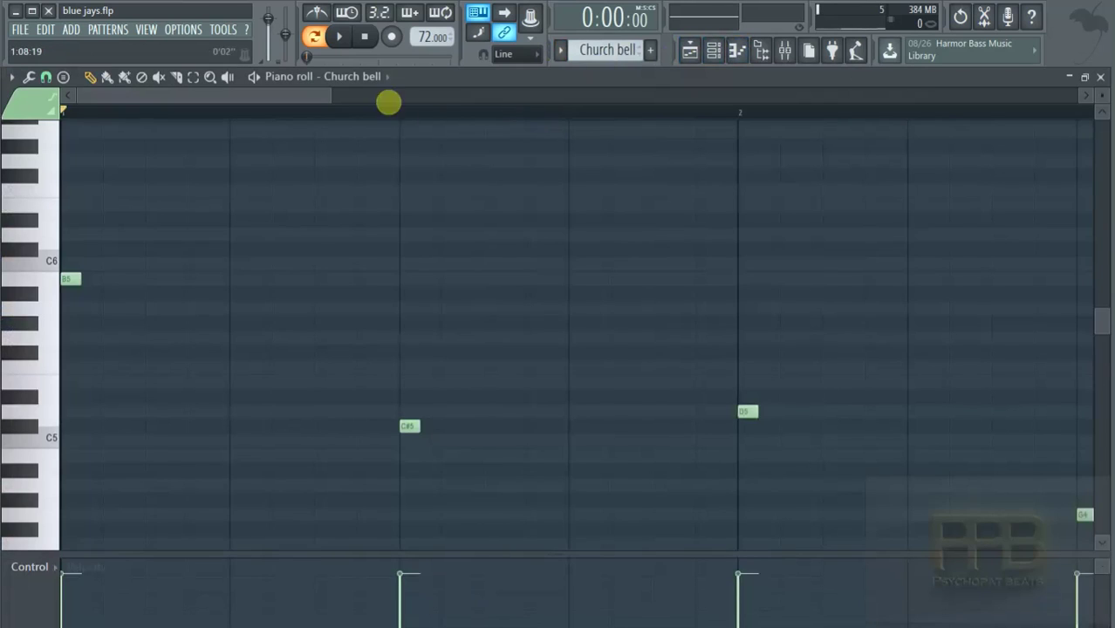
drag(332, 94, 628, 98)
key(space)
scroll(543, 383, down, 4)
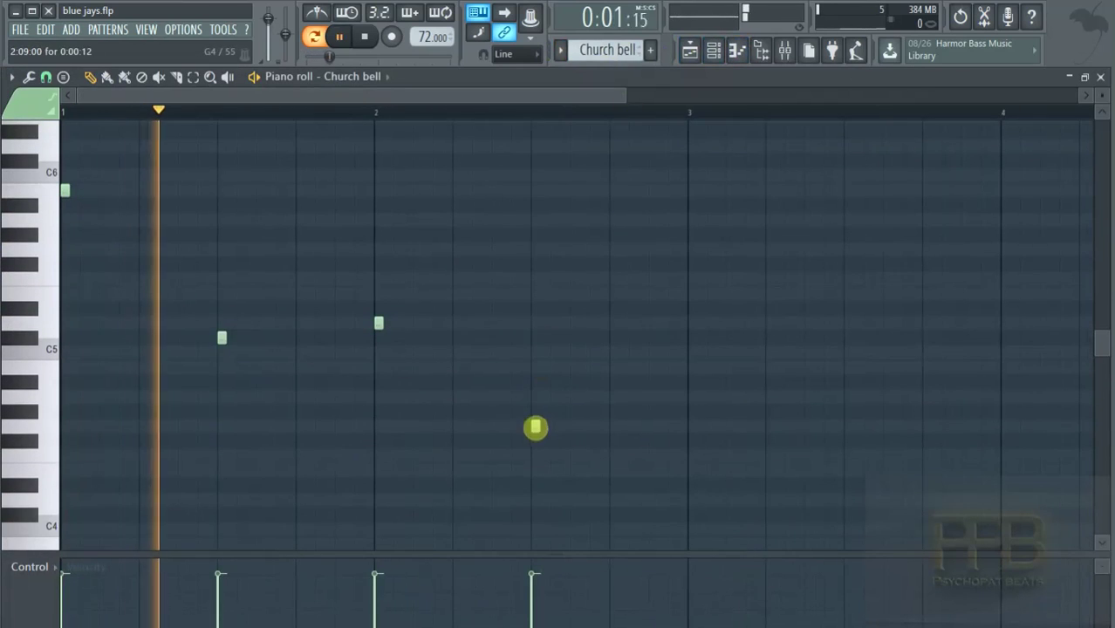
Step: Lower the last Church bell note in bar 2 to F#4 and listen to the pattern
drag(536, 432, 535, 457)
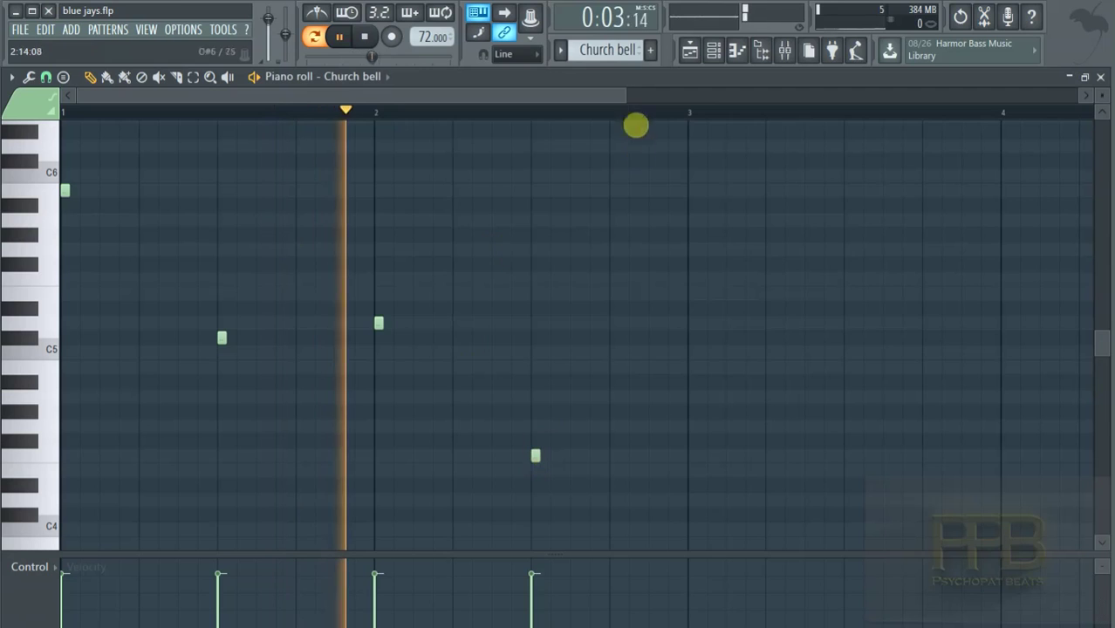
drag(620, 92, 573, 94)
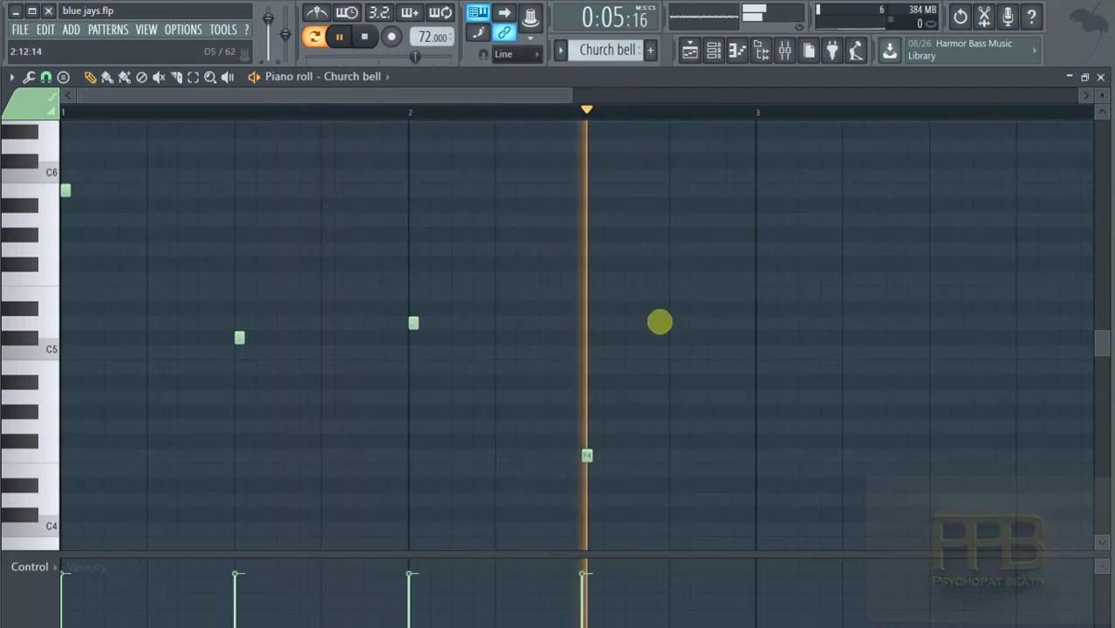
drag(587, 456, 587, 441)
key(space)
click(24, 443)
drag(568, 98, 494, 95)
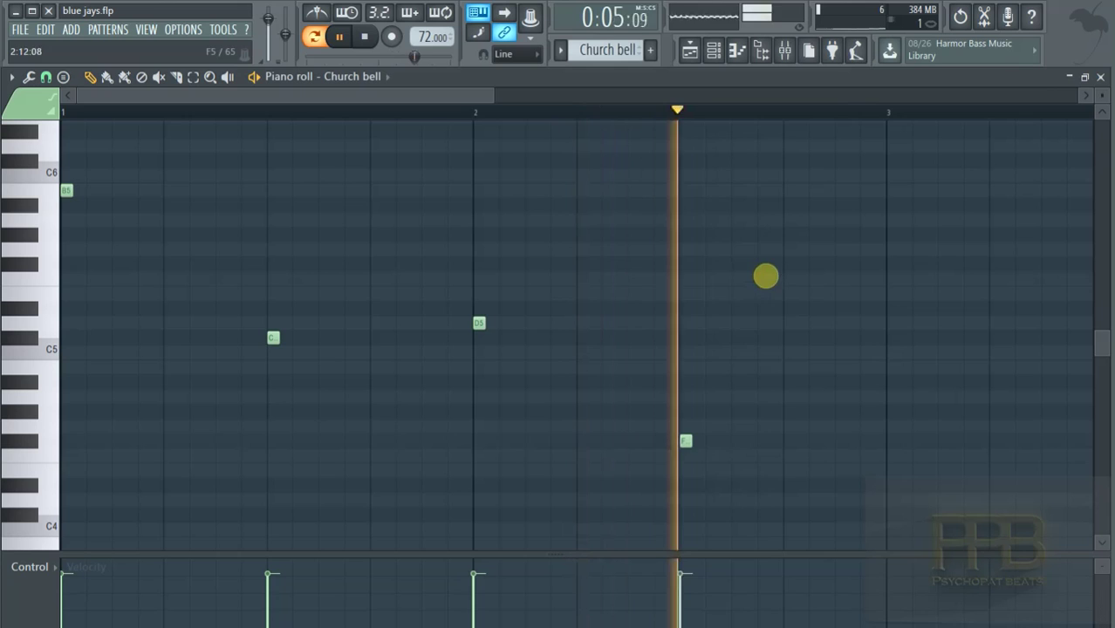
drag(499, 102, 609, 96)
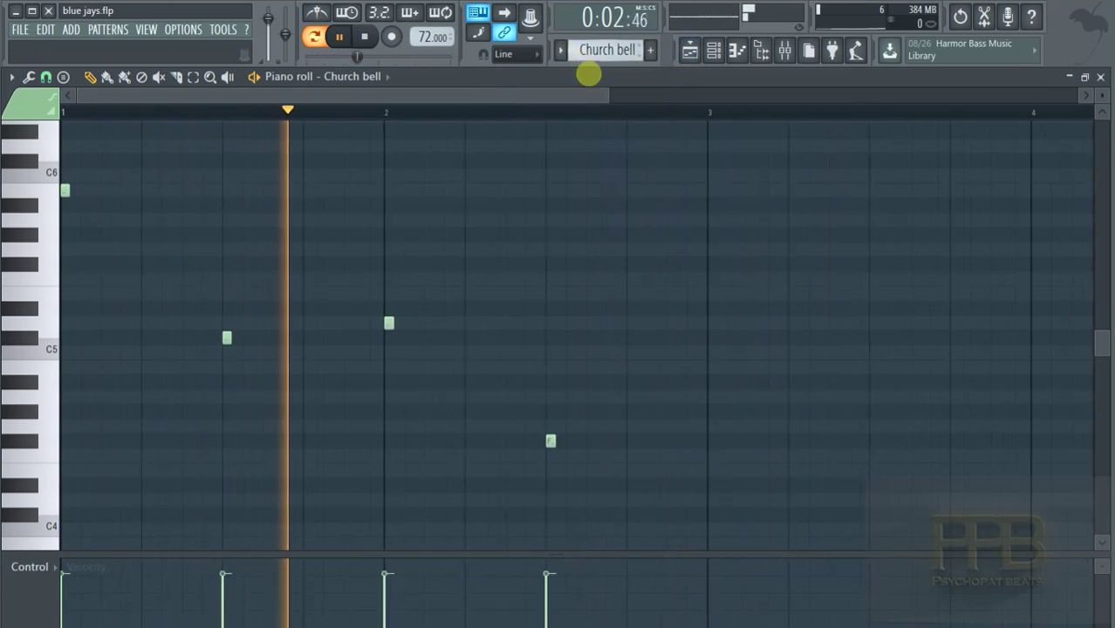
drag(610, 94, 785, 95)
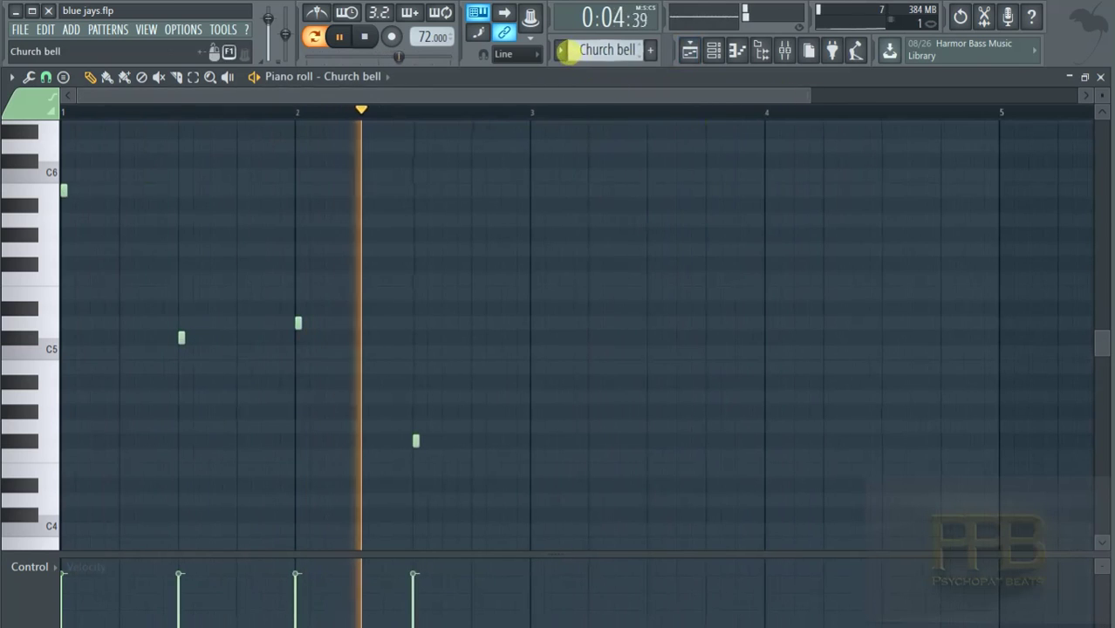
Step: Switch to the Orchestral 2 pattern, open its chords in the piano roll and play them
click(561, 50)
click(601, 86)
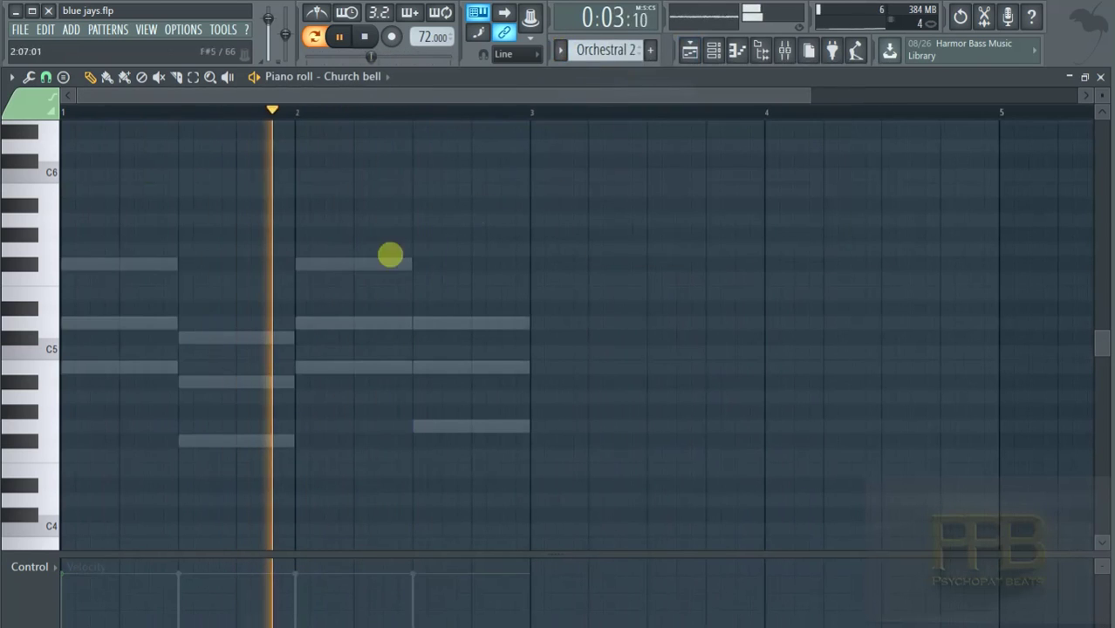
click(368, 266)
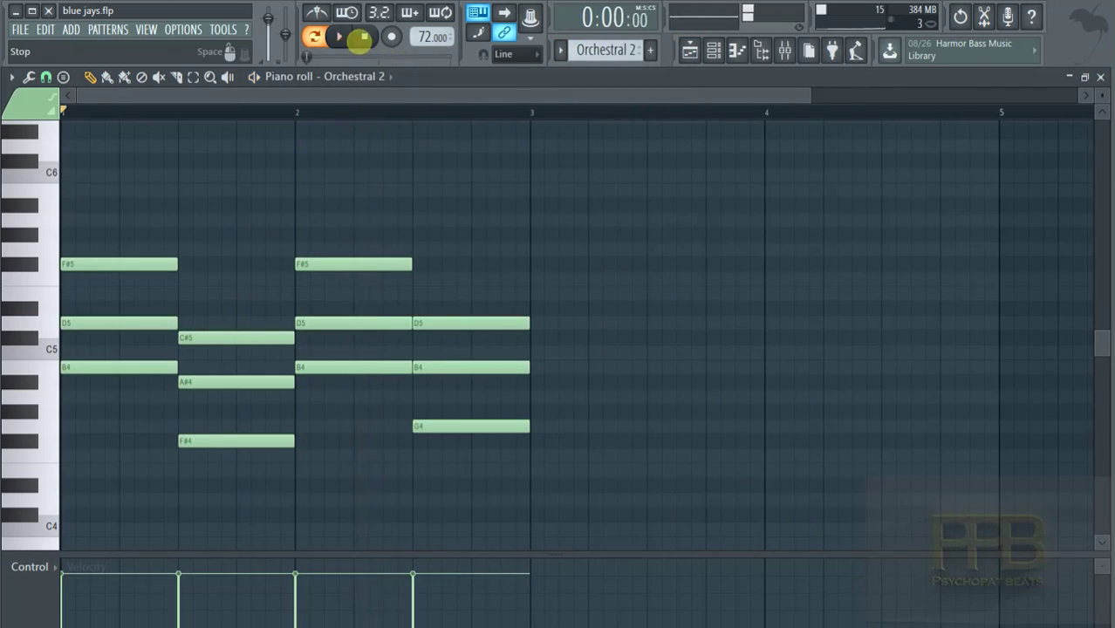
key(space)
drag(806, 93, 555, 96)
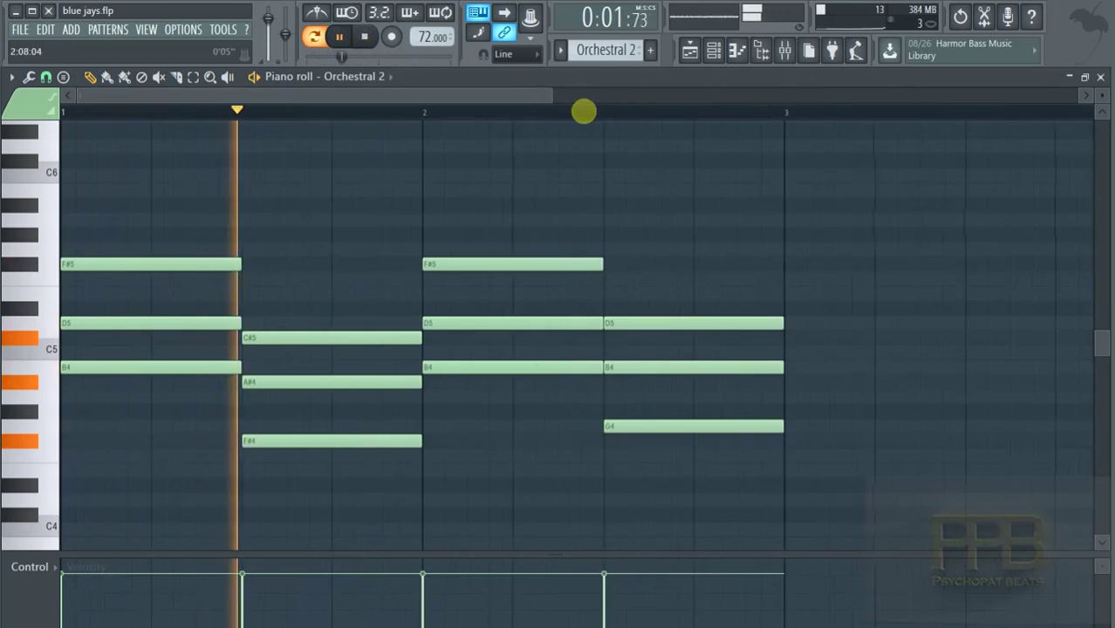
Step: Show the Orchestral 2 channel's synth settings from the channel rack during playback, then stop playing
key(F6)
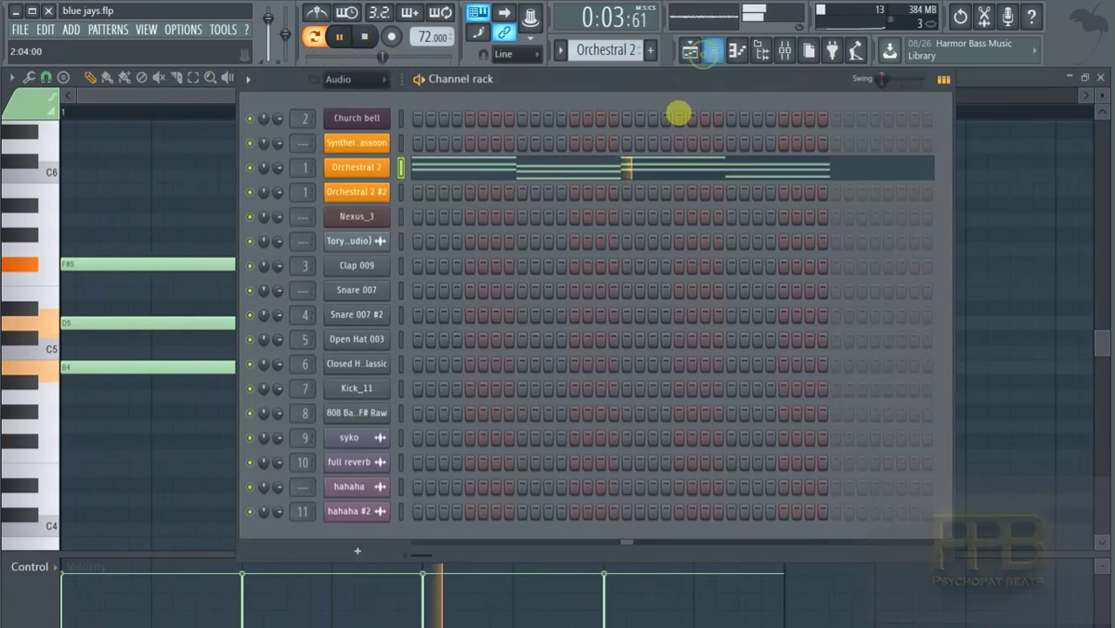
click(357, 167)
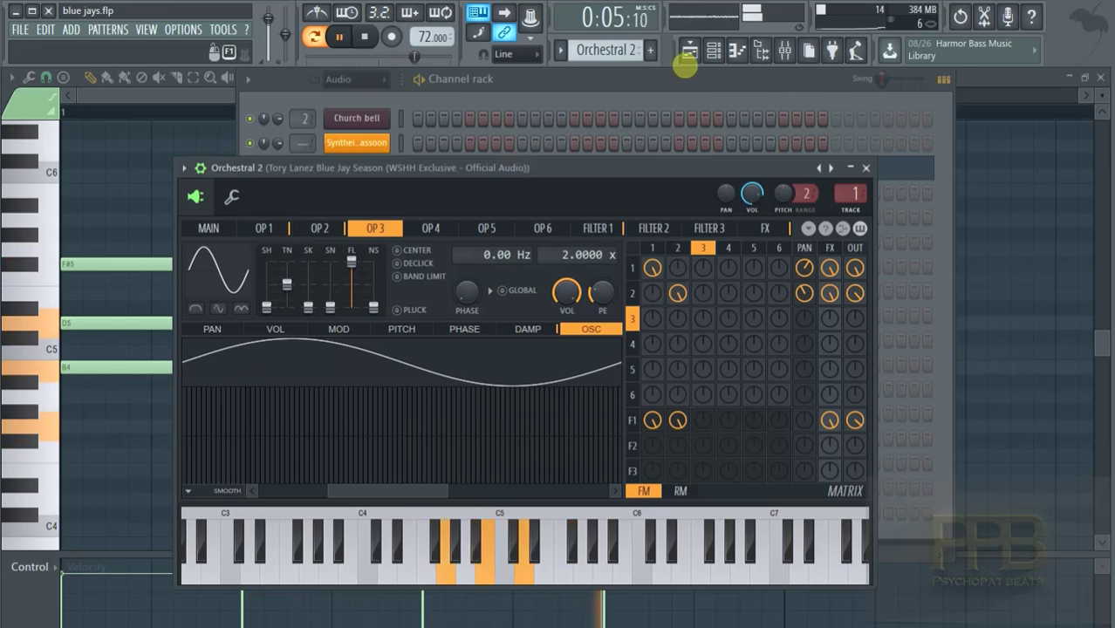
click(672, 77)
key(space)
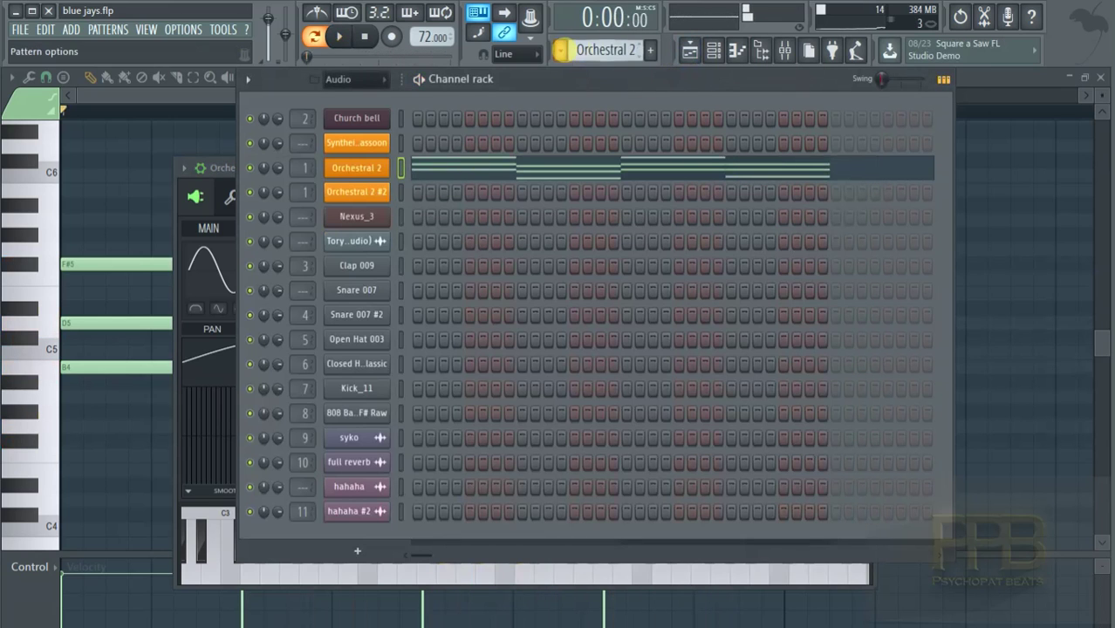
Step: Switch to the Orchestral 2 #2 pattern, play it and examine all its notes in the piano roll
click(559, 50)
click(592, 103)
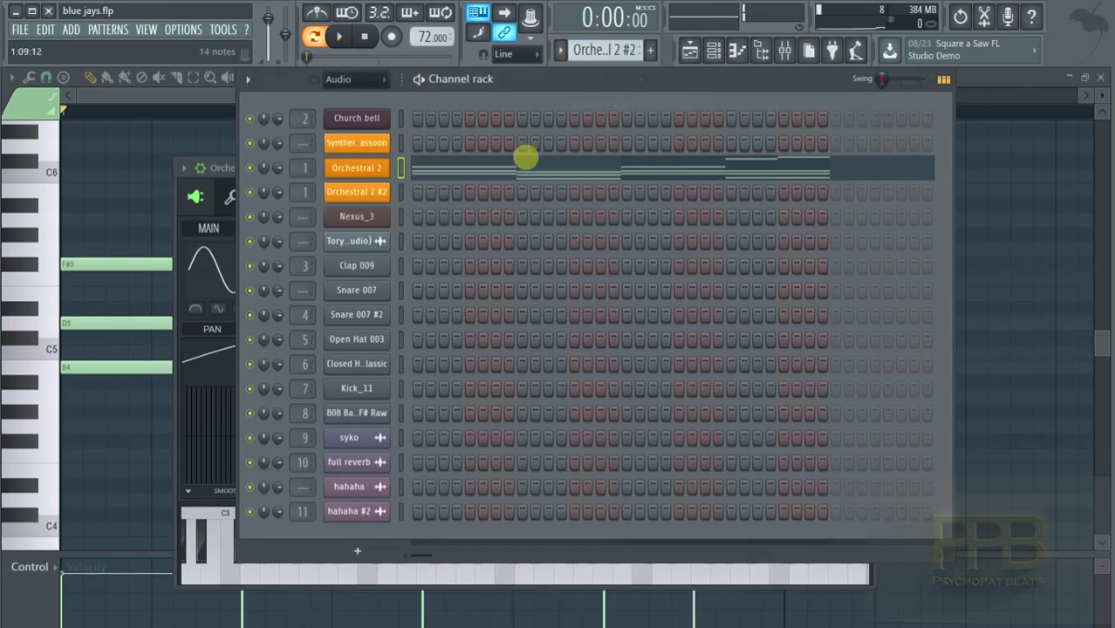
key(space)
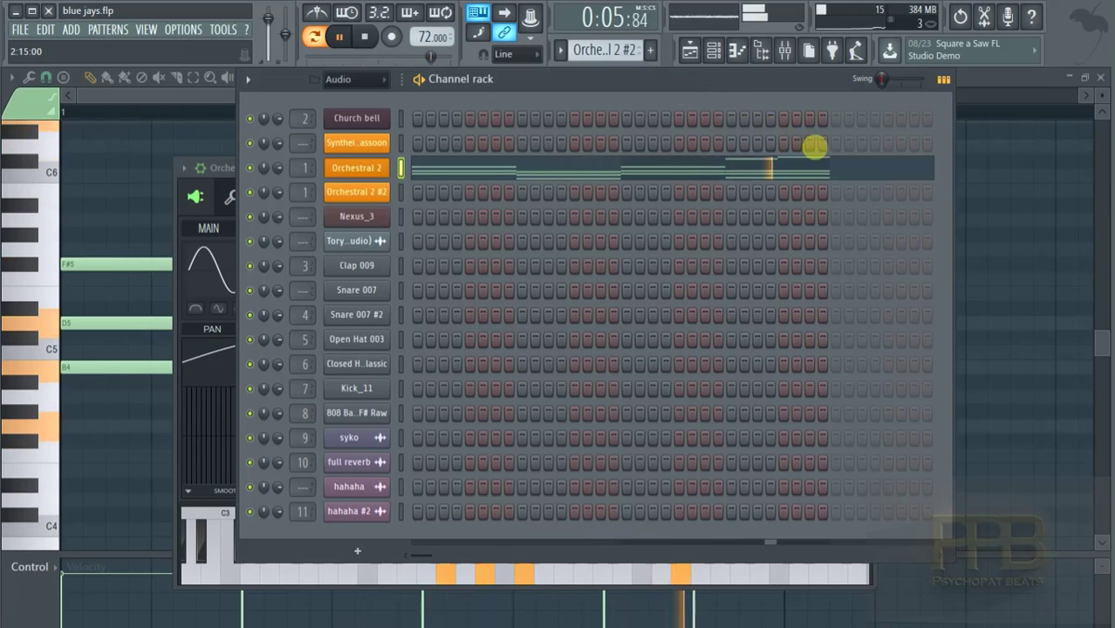
click(734, 164)
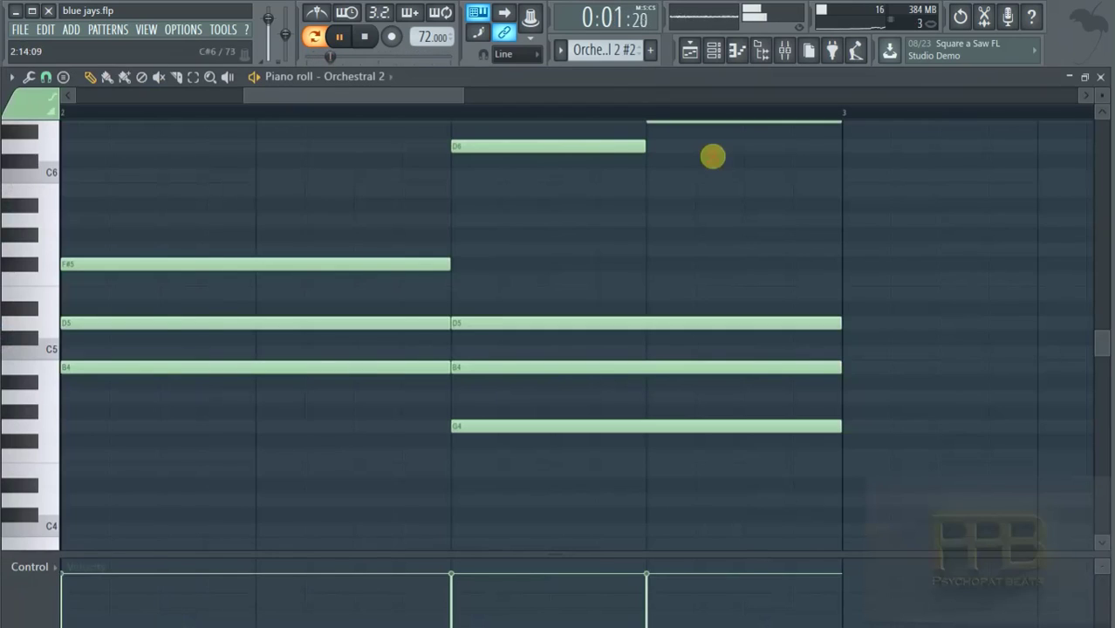
scroll(486, 169, up, 2)
drag(408, 95, 20, 117)
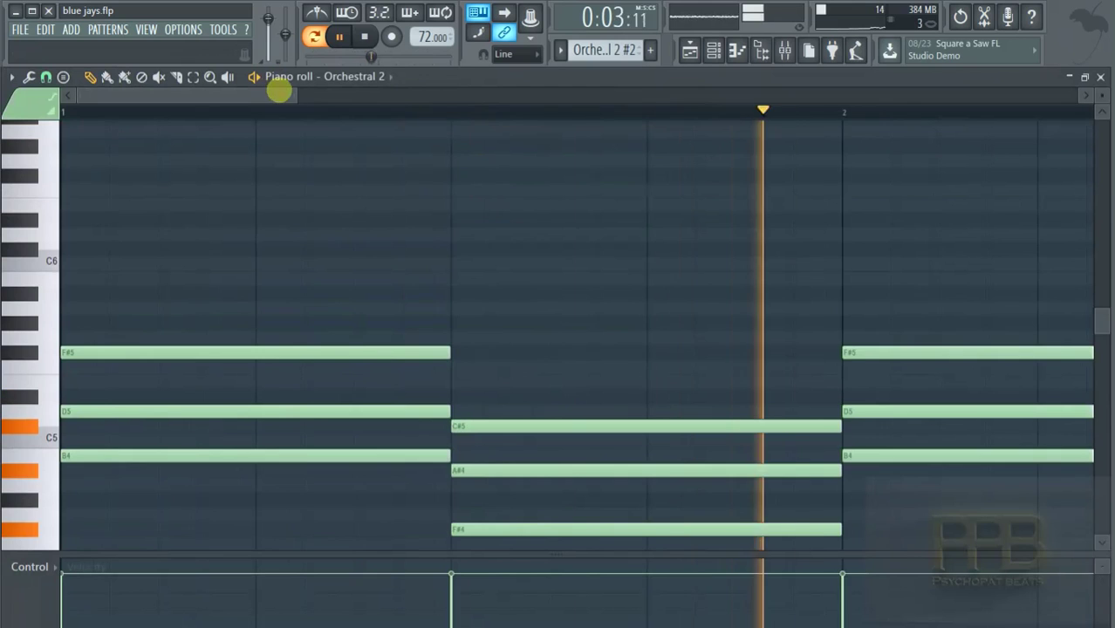
drag(291, 98, 719, 96)
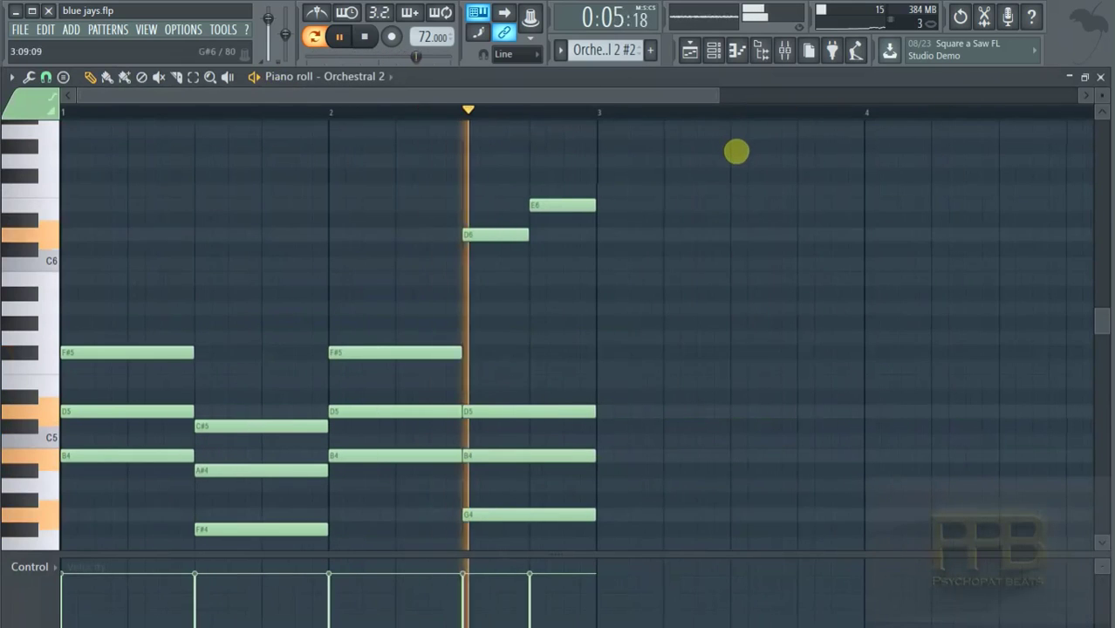
key(space)
Step: Switch to the Orchestral 2 #3 pattern and follow its chords and melody in the piano roll during playback
click(561, 50)
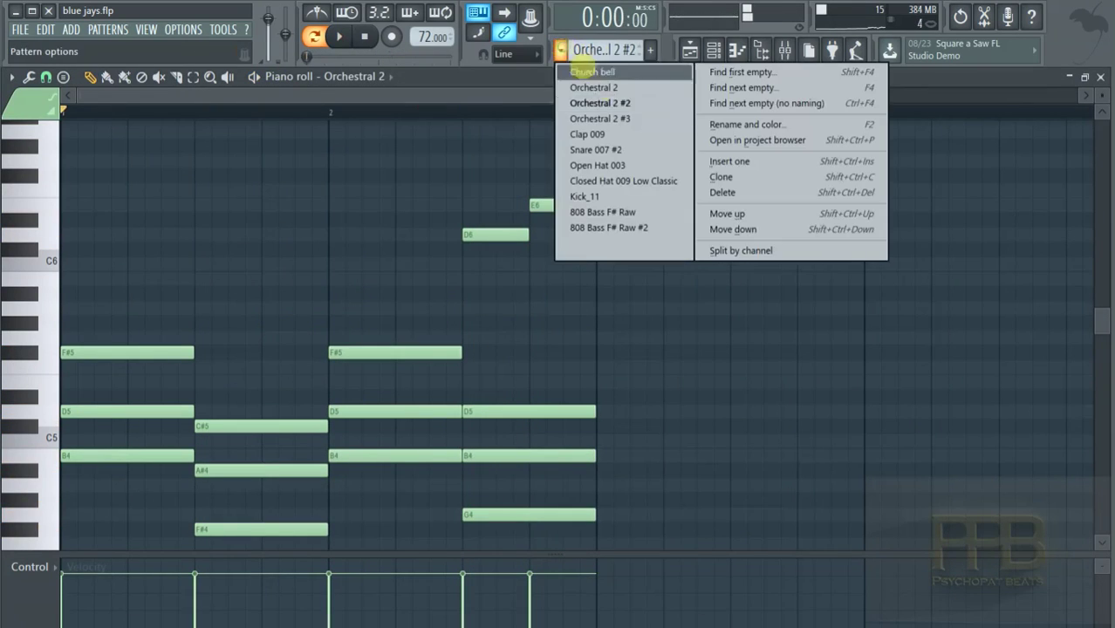
click(612, 119)
key(space)
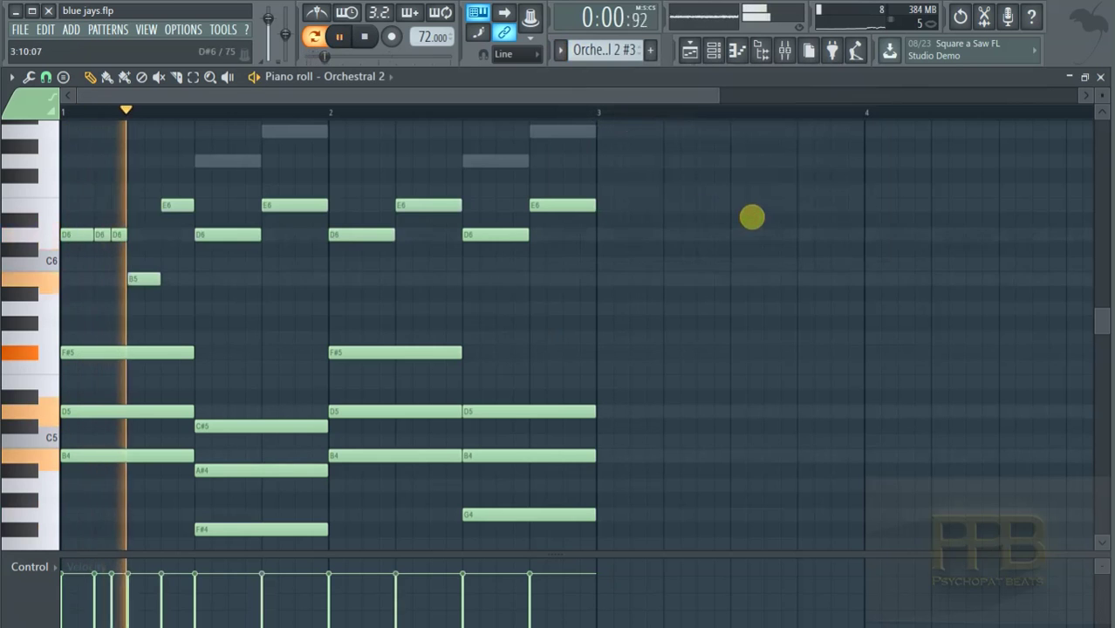
scroll(752, 209, up, 3)
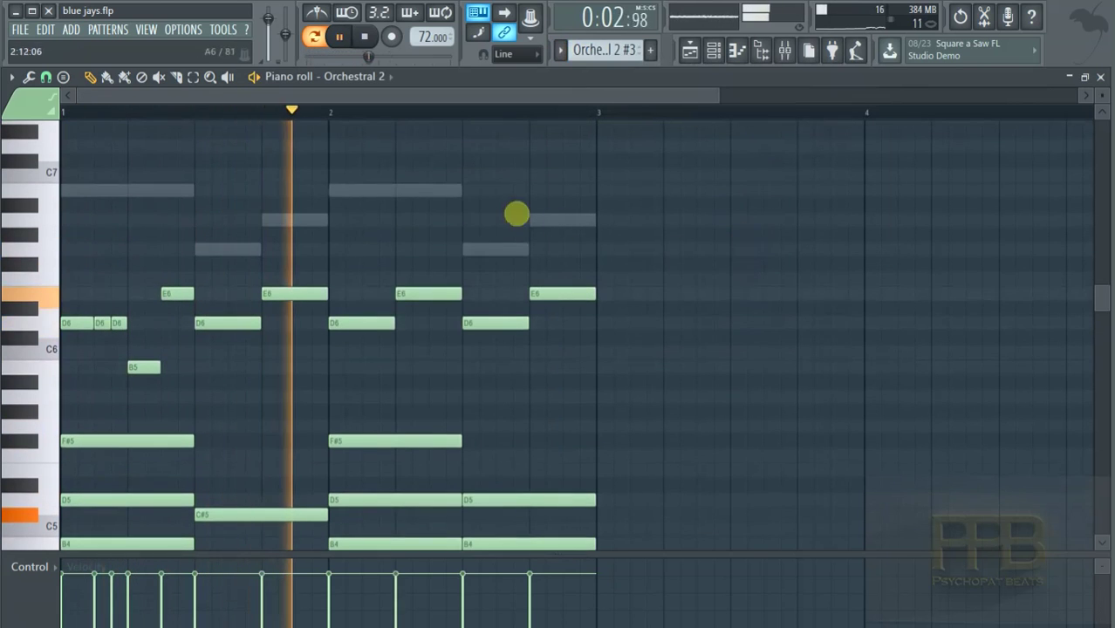
scroll(524, 238, down, 3)
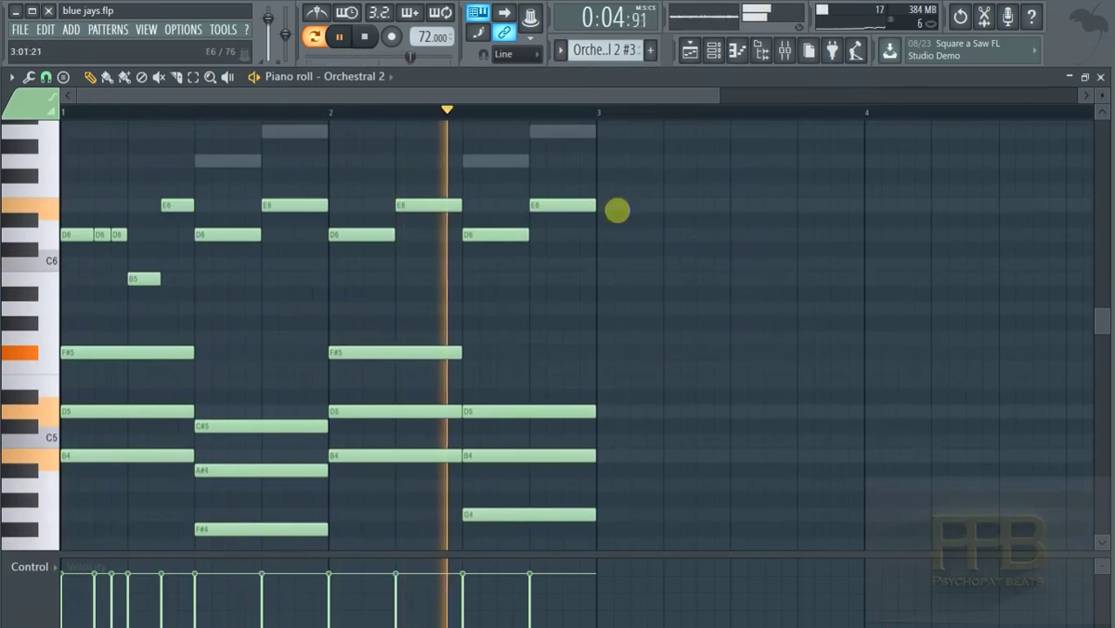
Step: Reopen the Orchestral 2 channel's notes from the channel rack and review both bars along with the faded upper notes
click(712, 58)
click(428, 166)
click(428, 166)
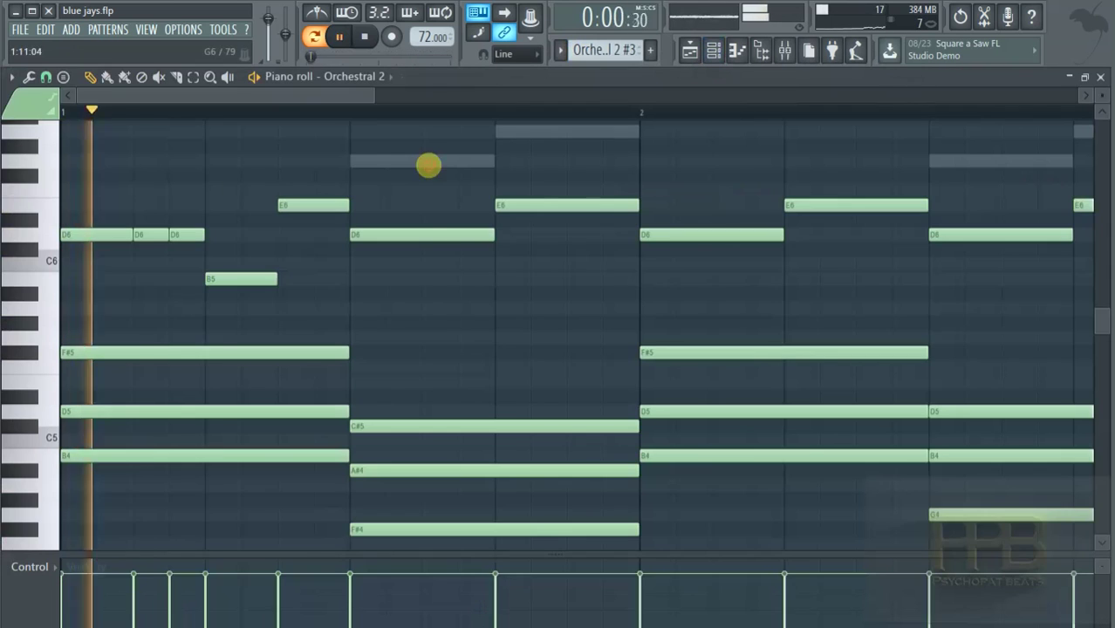
drag(366, 101, 687, 99)
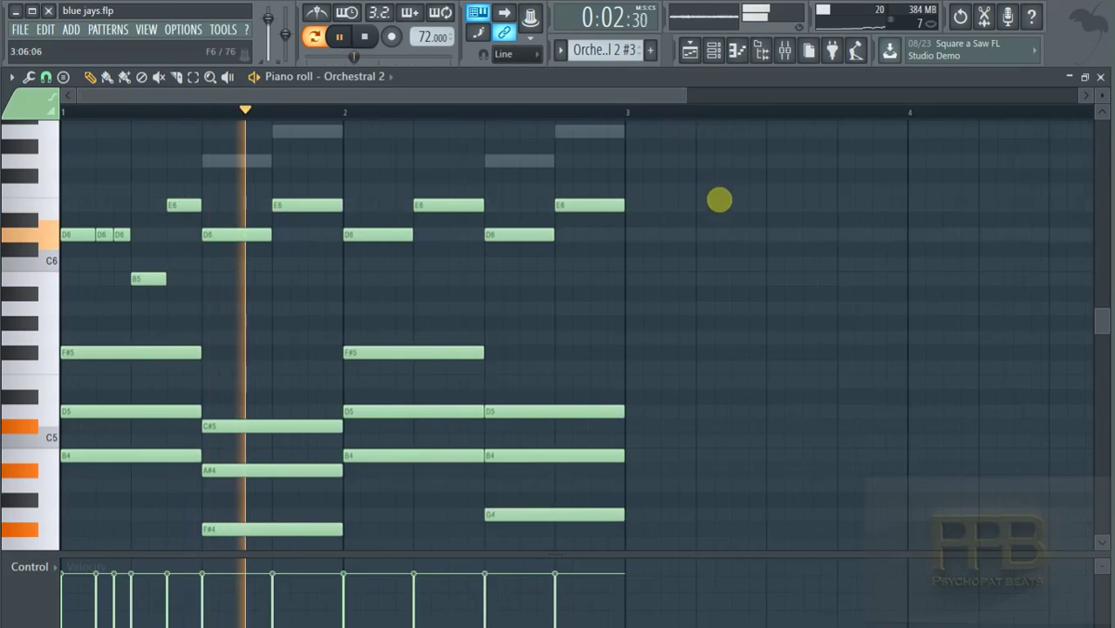
scroll(716, 209, up, 3)
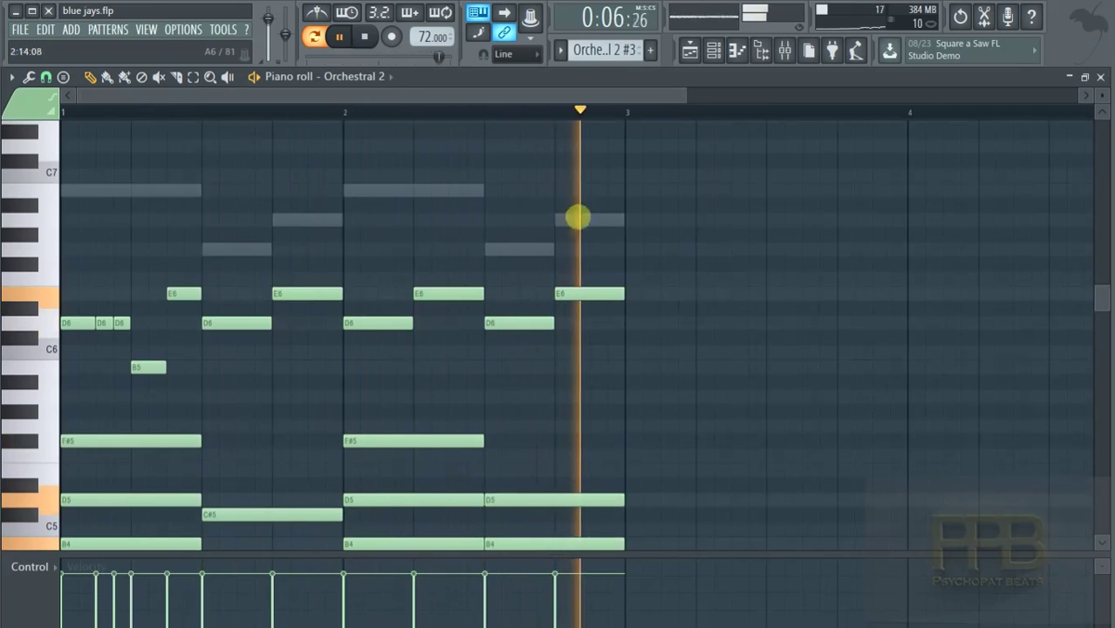
key(space)
Step: Bring up the Orchestral 2 #2 channel's upper notes, play them and compare both channels in the channel rack
double_click(434, 192)
key(space)
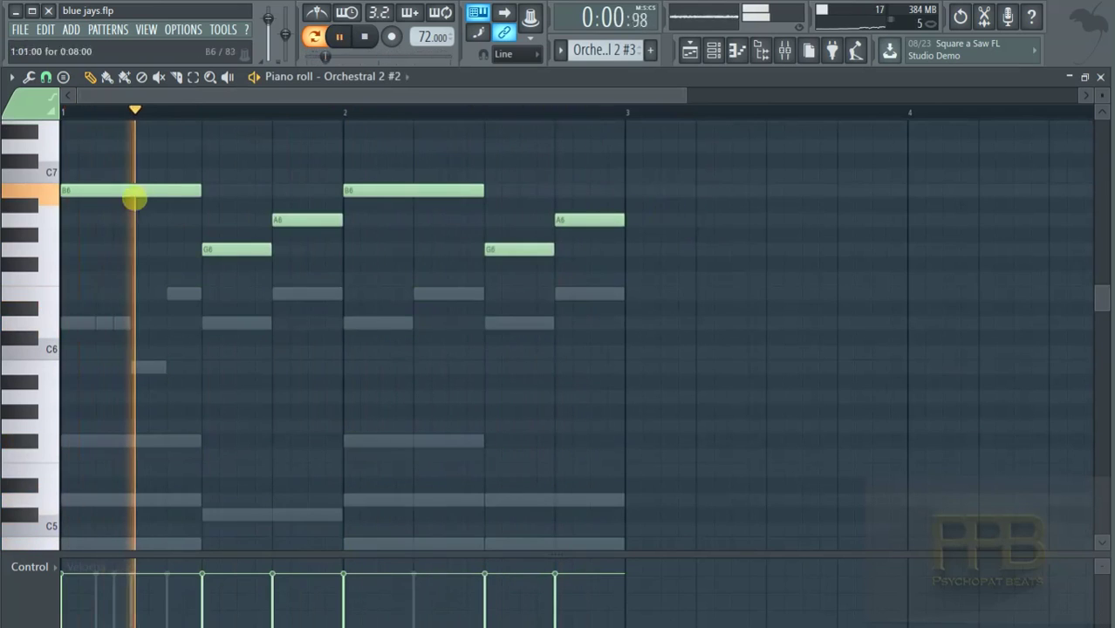
click(713, 51)
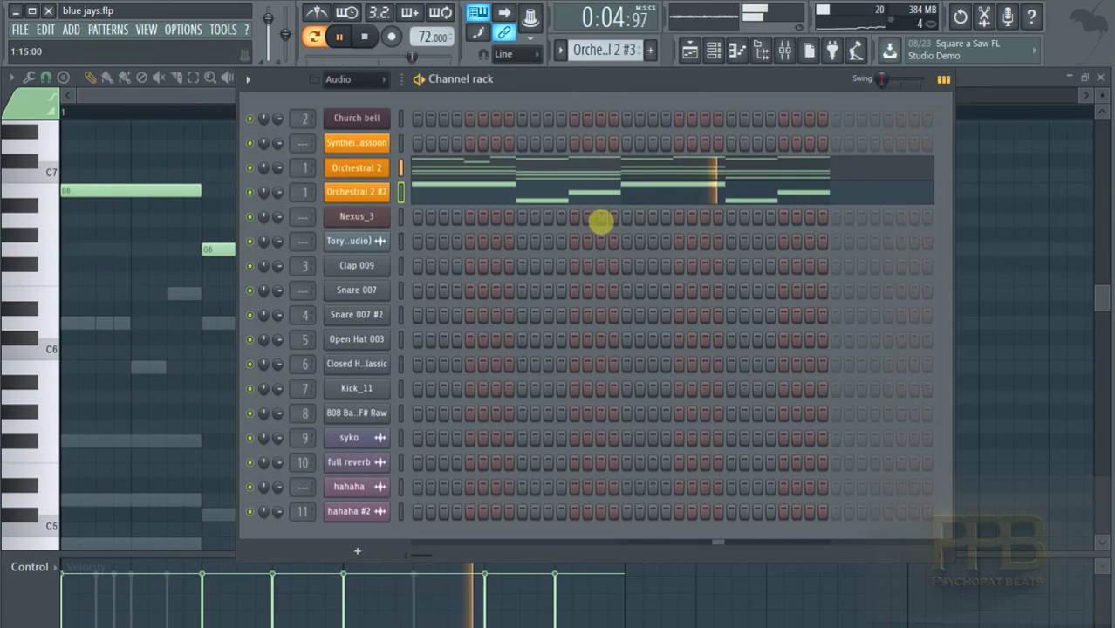
key(space)
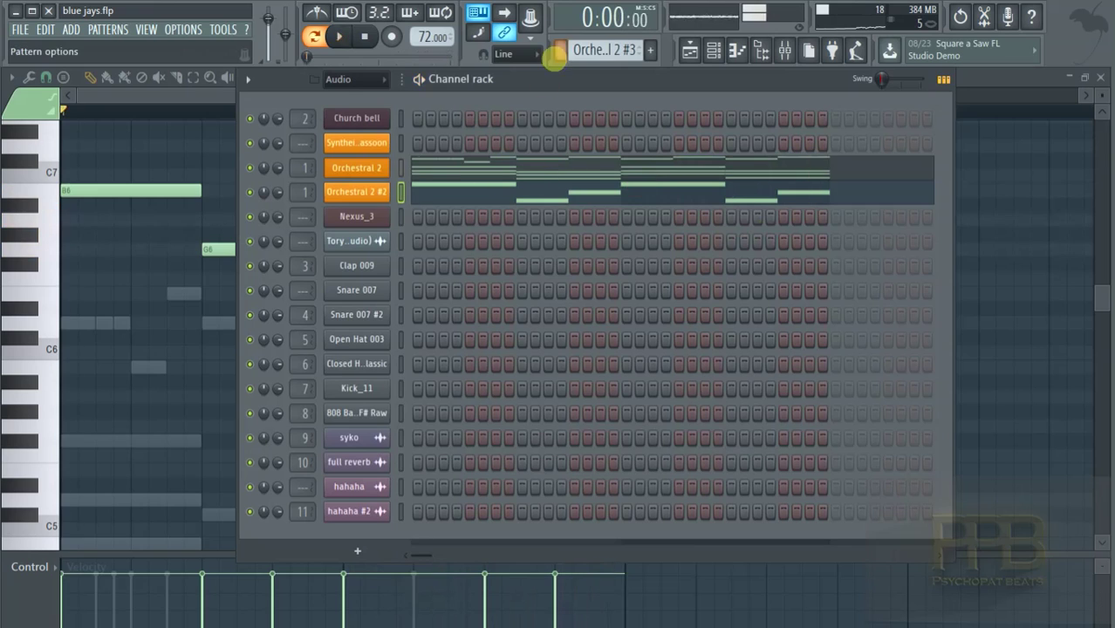
Step: Switch to the Clap 009 pattern, play it and examine its clap notes in the piano roll
click(558, 50)
click(620, 134)
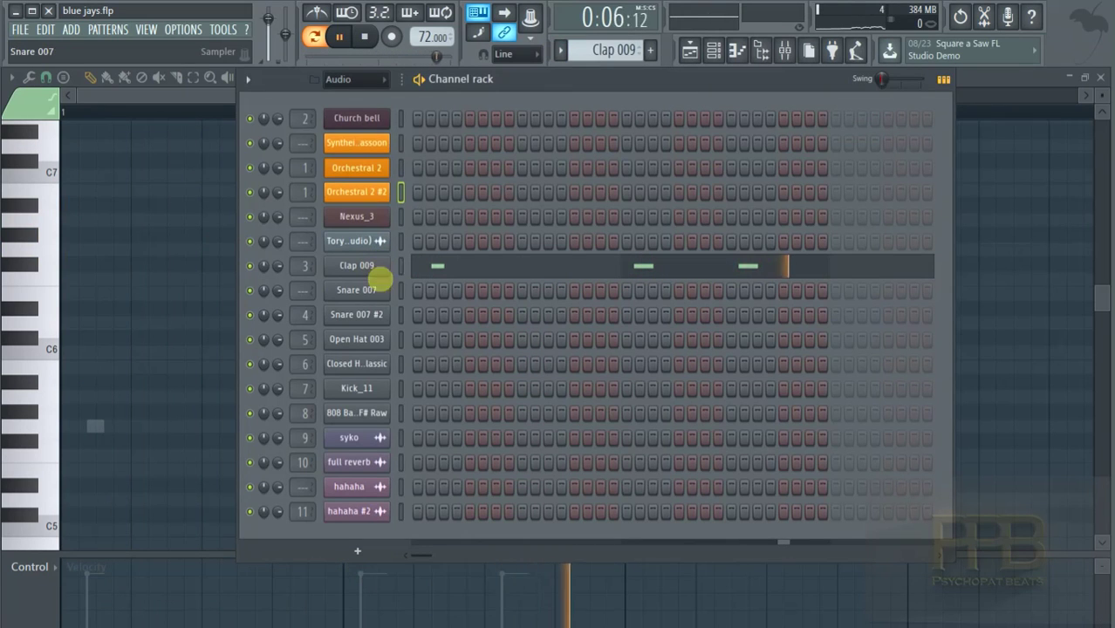
key(space)
key(space)
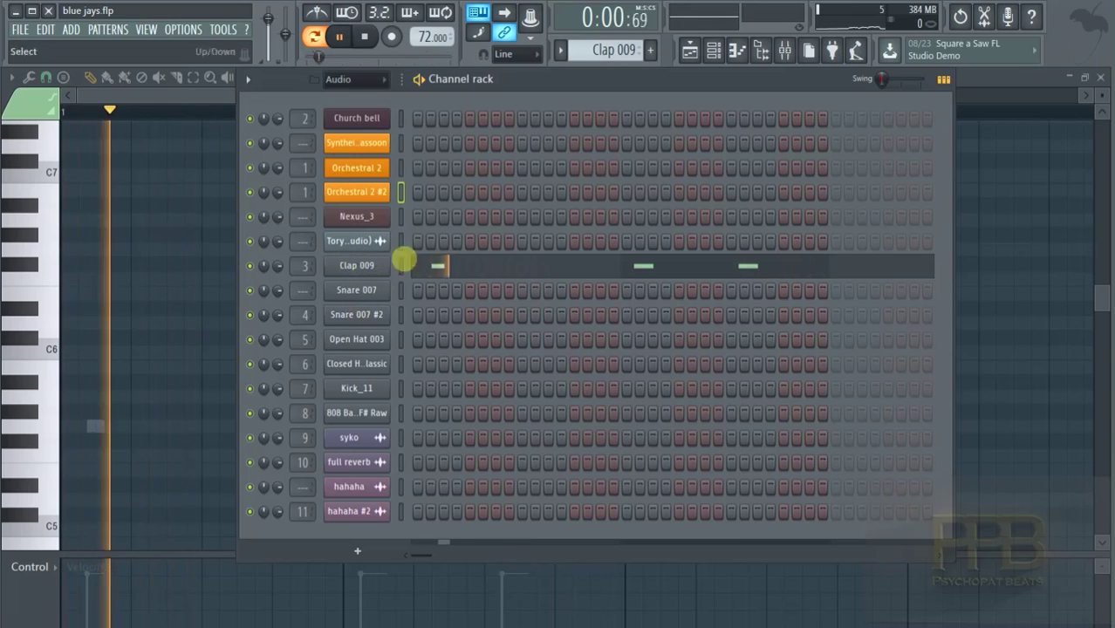
key(space)
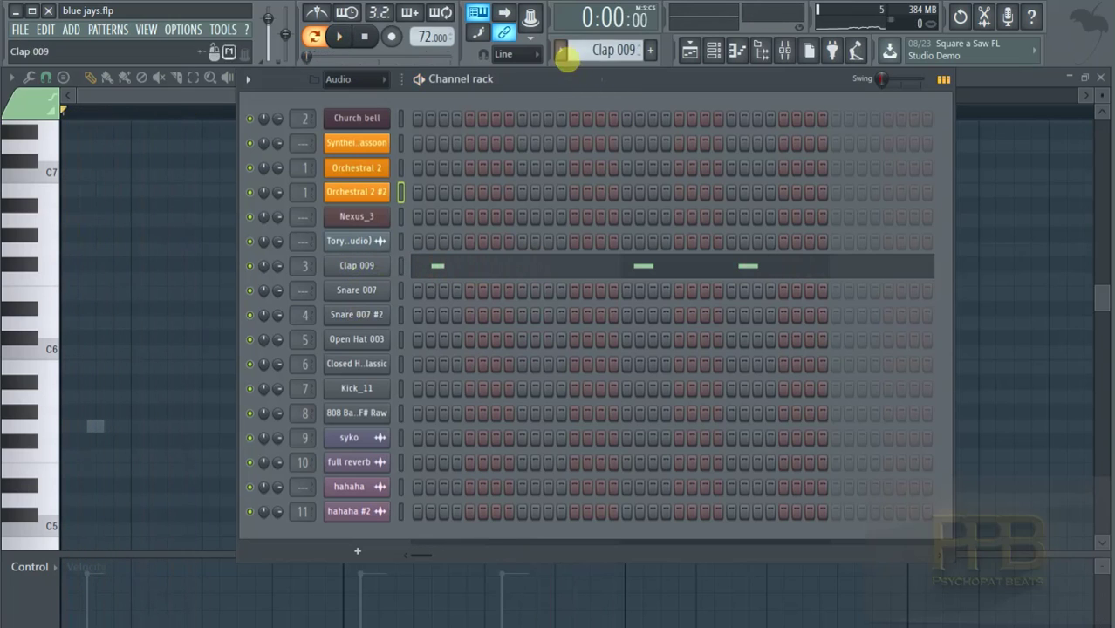
click(541, 266)
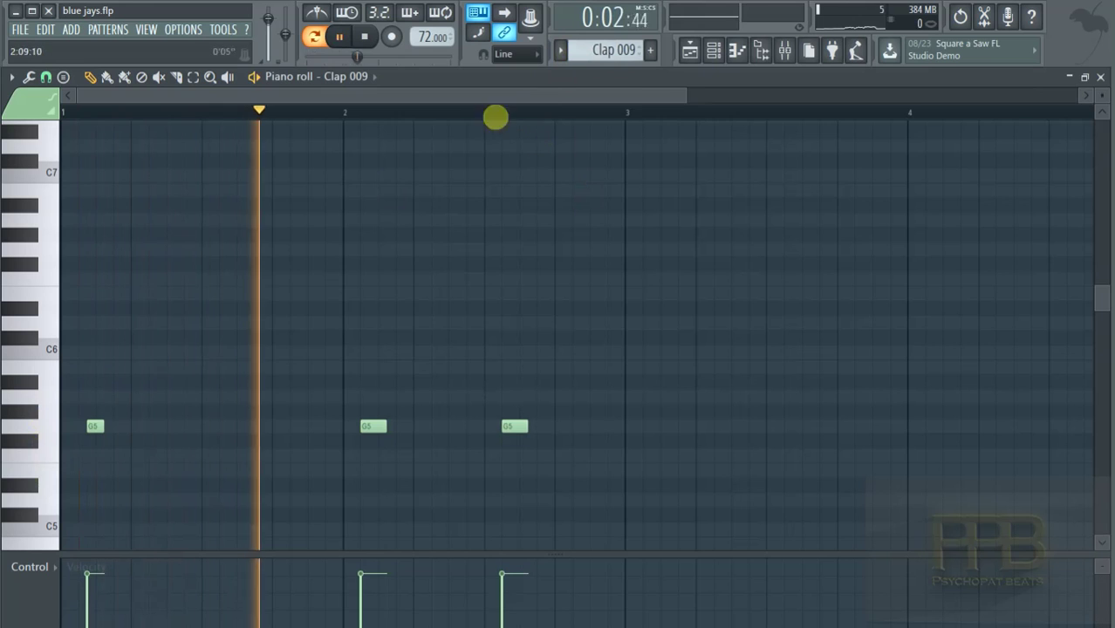
key(space)
Step: Switch to the Snare 007 #2 pattern, make its snare notes active in the piano roll and follow them during playback
click(563, 49)
click(605, 150)
key(space)
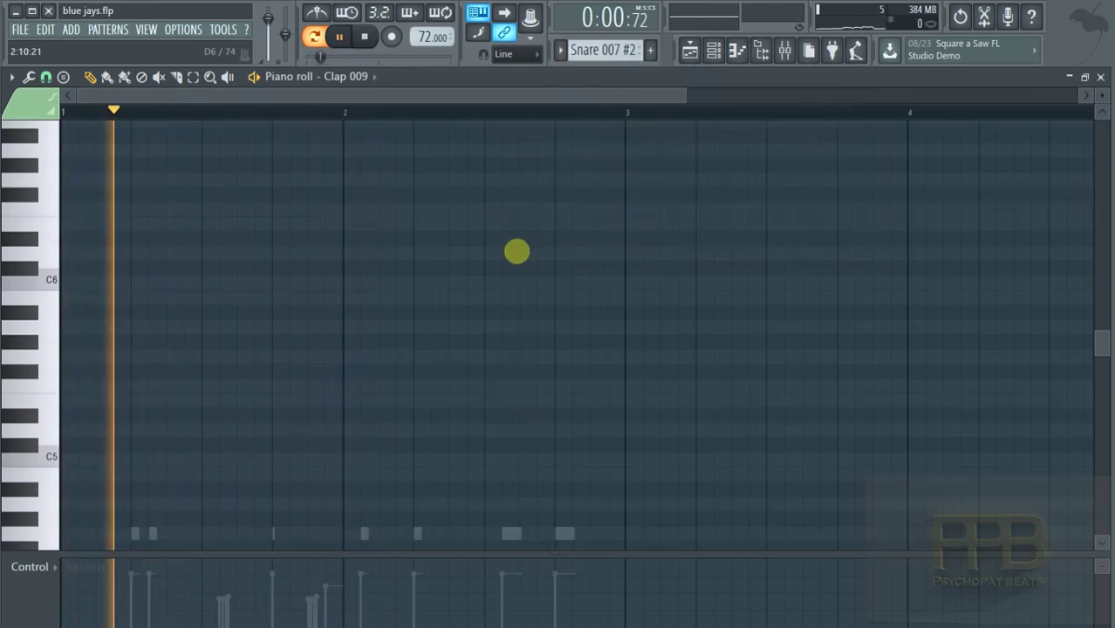
key(space)
scroll(513, 259, down, 3)
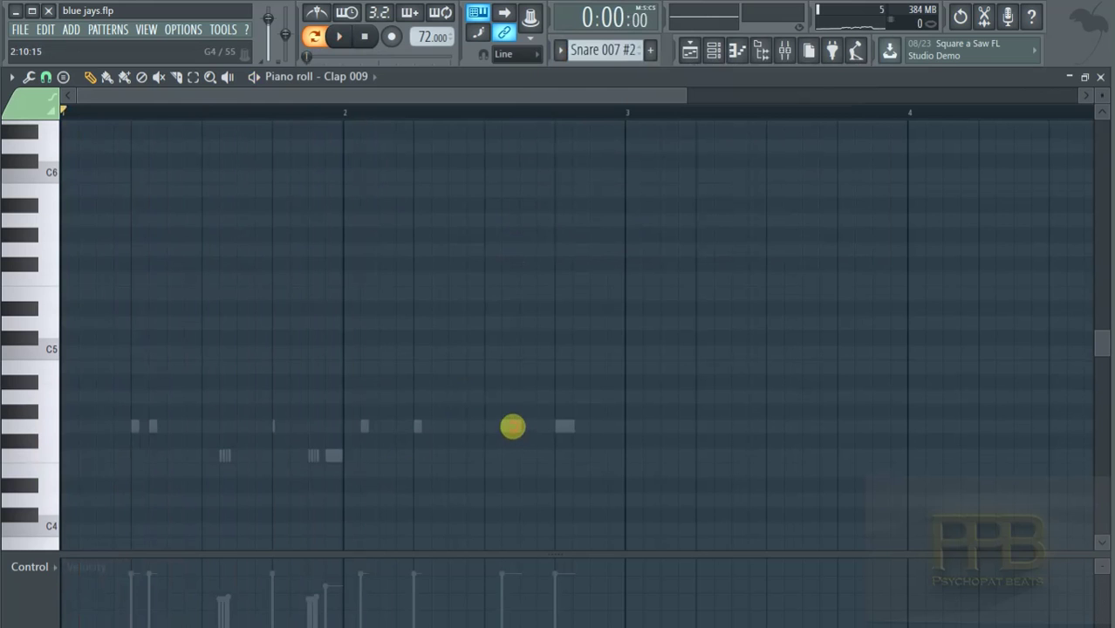
double_click(514, 426)
key(space)
drag(687, 96, 511, 104)
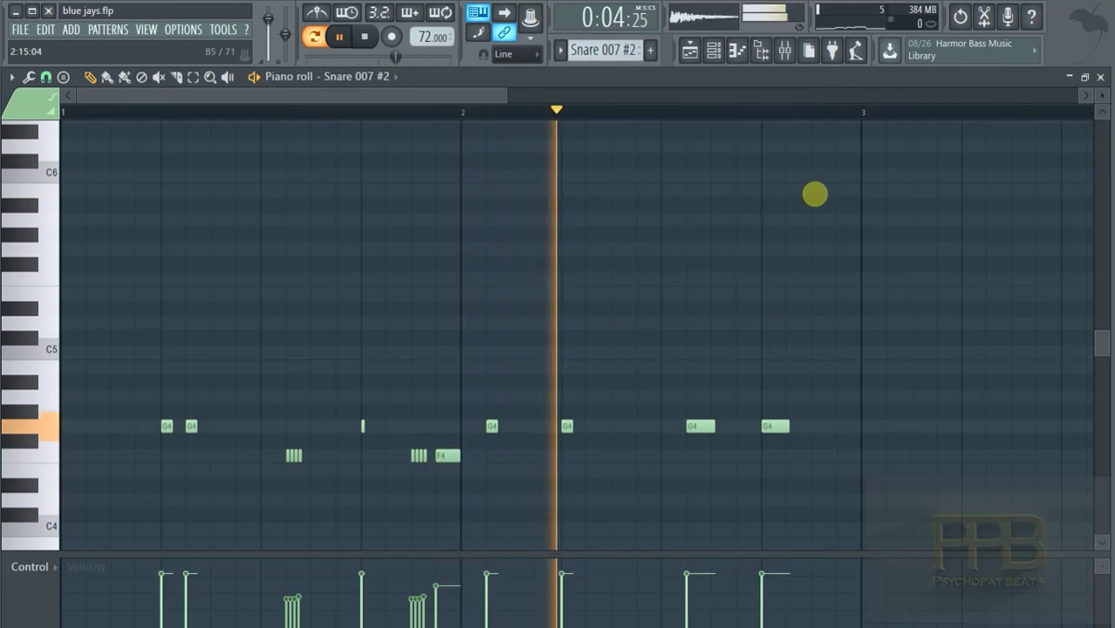
key(space)
Step: Switch to the Open Hat 003 pattern and play it while examining its hat notes in the piano roll
click(560, 51)
click(598, 165)
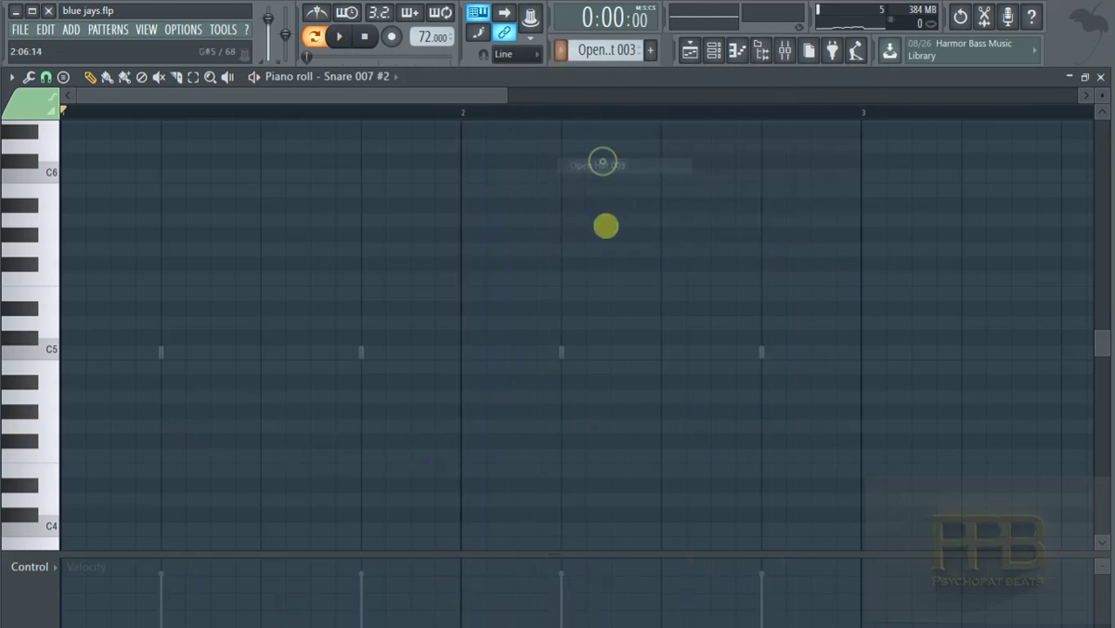
key(space)
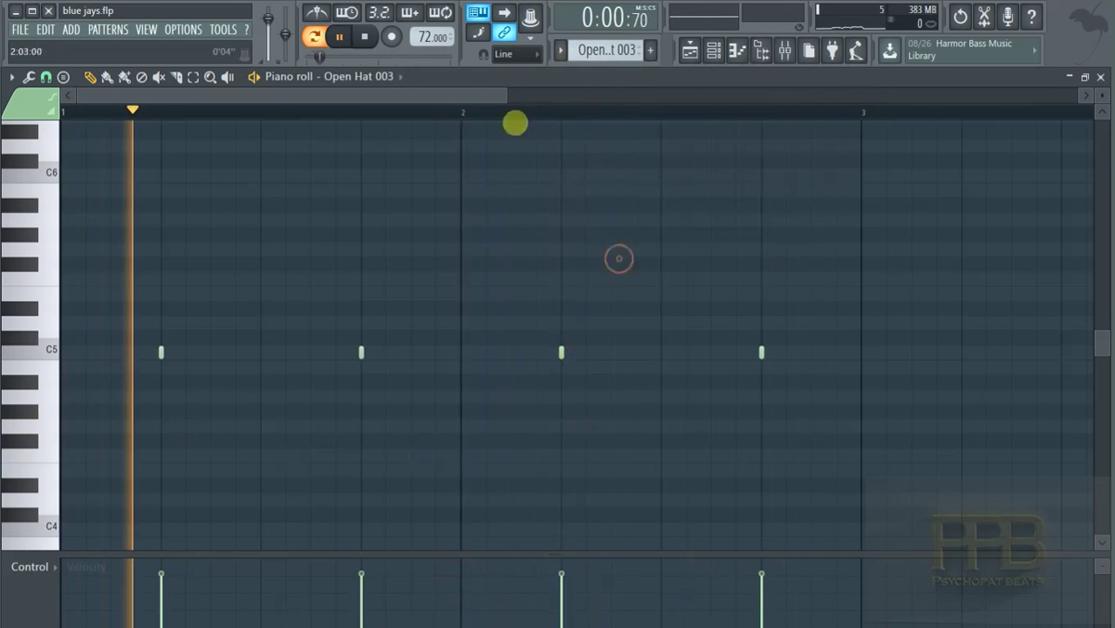
drag(508, 94, 460, 100)
Step: Review the Open Hat 003 steps in the channel rack, inspect the channel's sampler settings and stop playback
click(713, 50)
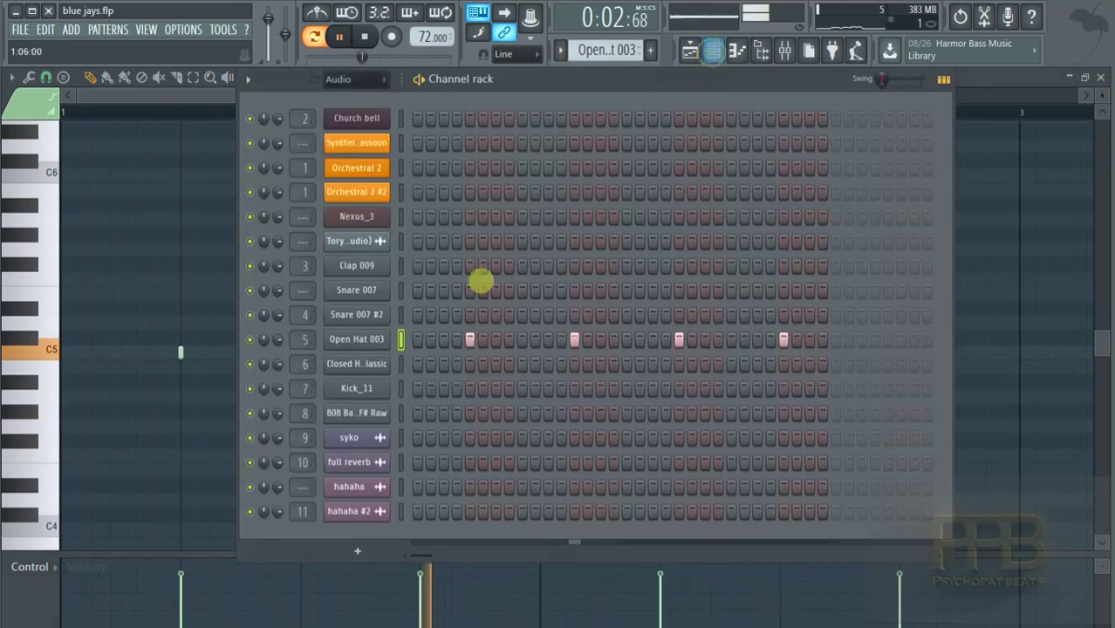
click(356, 340)
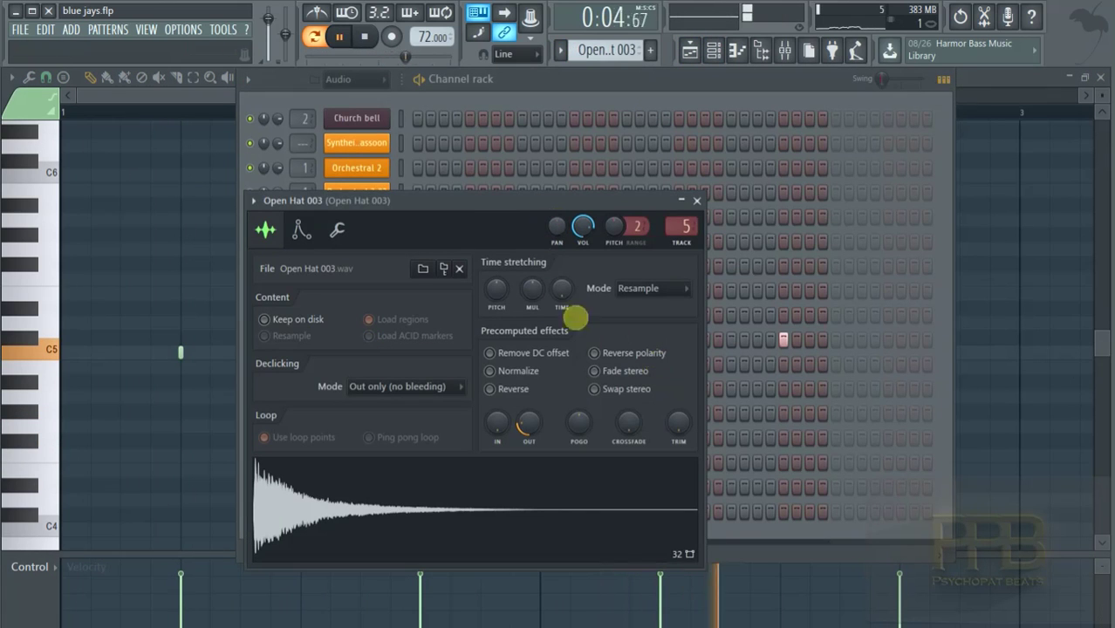
click(642, 78)
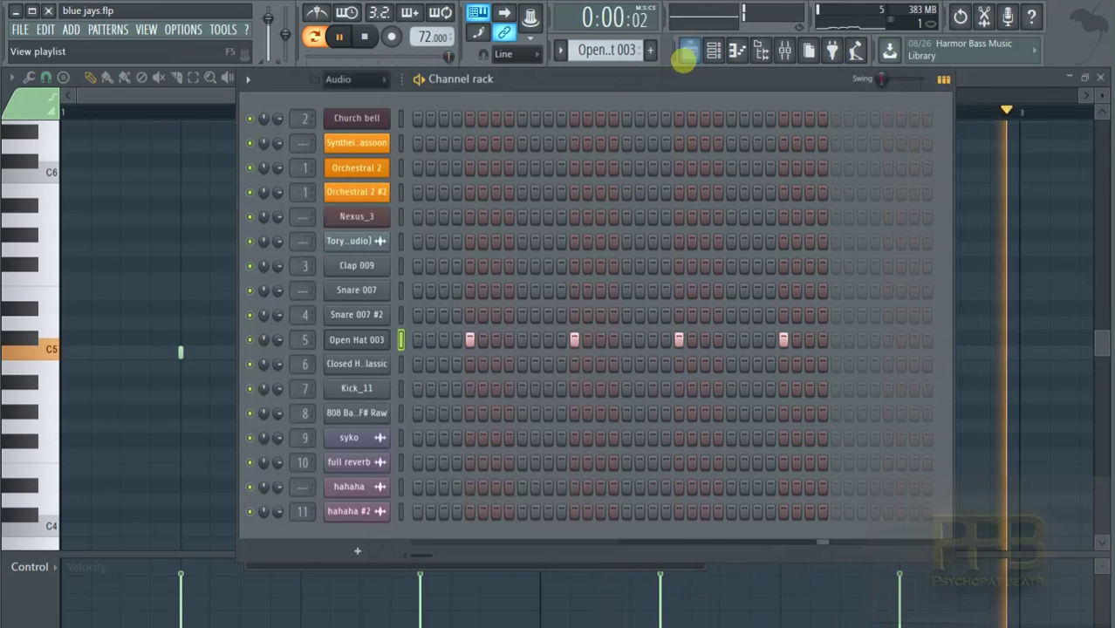
key(space)
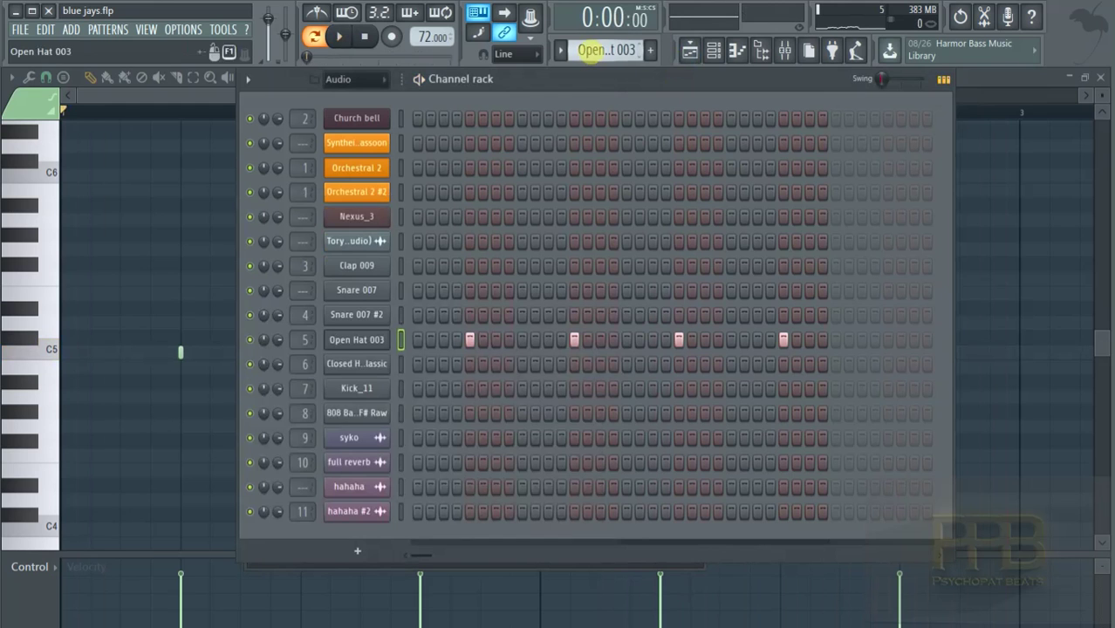
Step: Switch to the Closed Hat 009 Low Classic pattern, play it and examine both bars of hi-hat notes in the piano roll
scroll(591, 49, down, 1)
click(512, 366)
key(space)
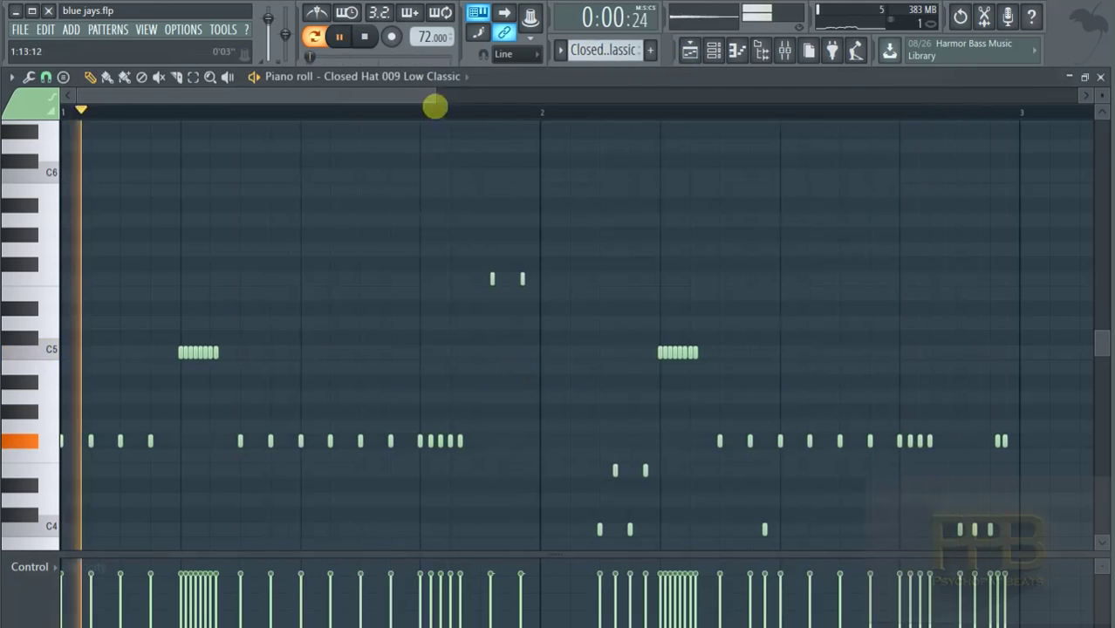
drag(435, 93, 577, 146)
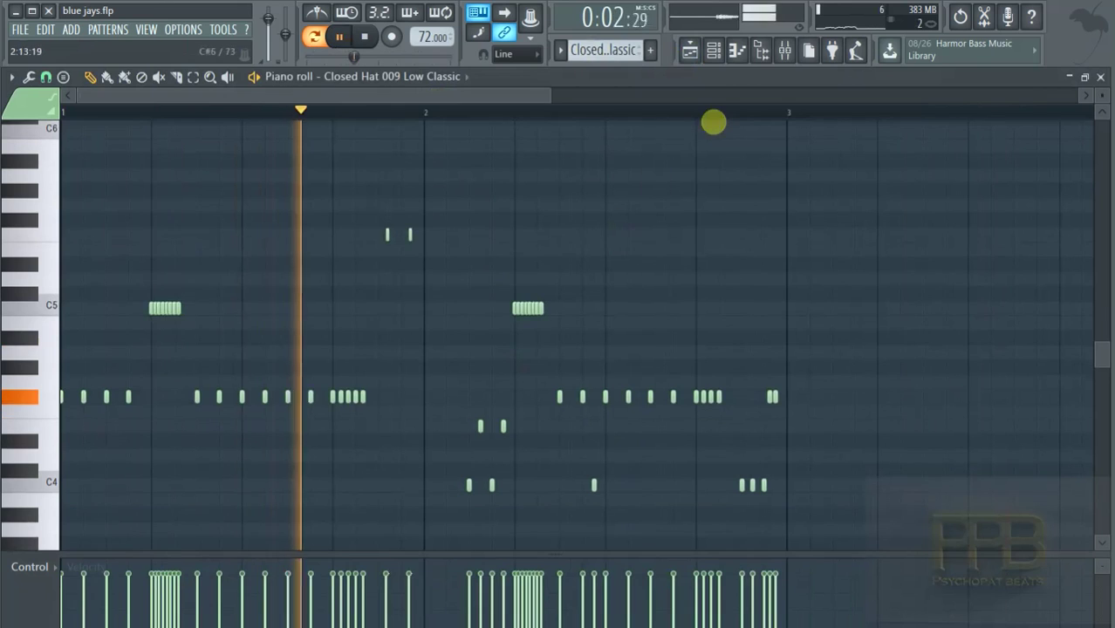
Step: Select the Closed Hat mixer track and bypass its Transient Processor to compare the sound during playback
click(784, 51)
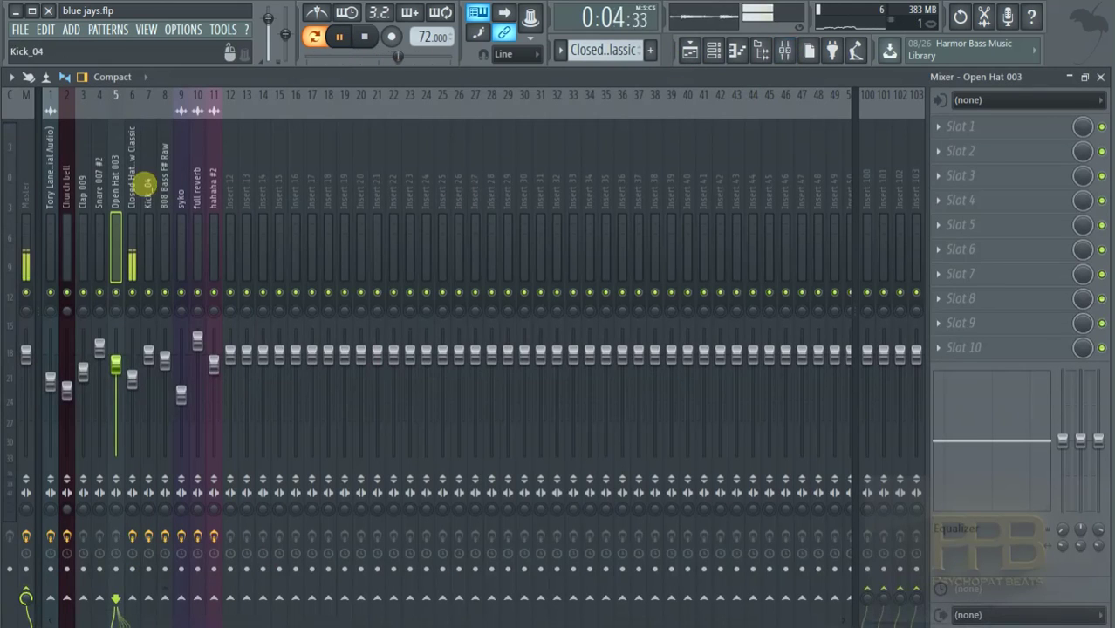
click(135, 181)
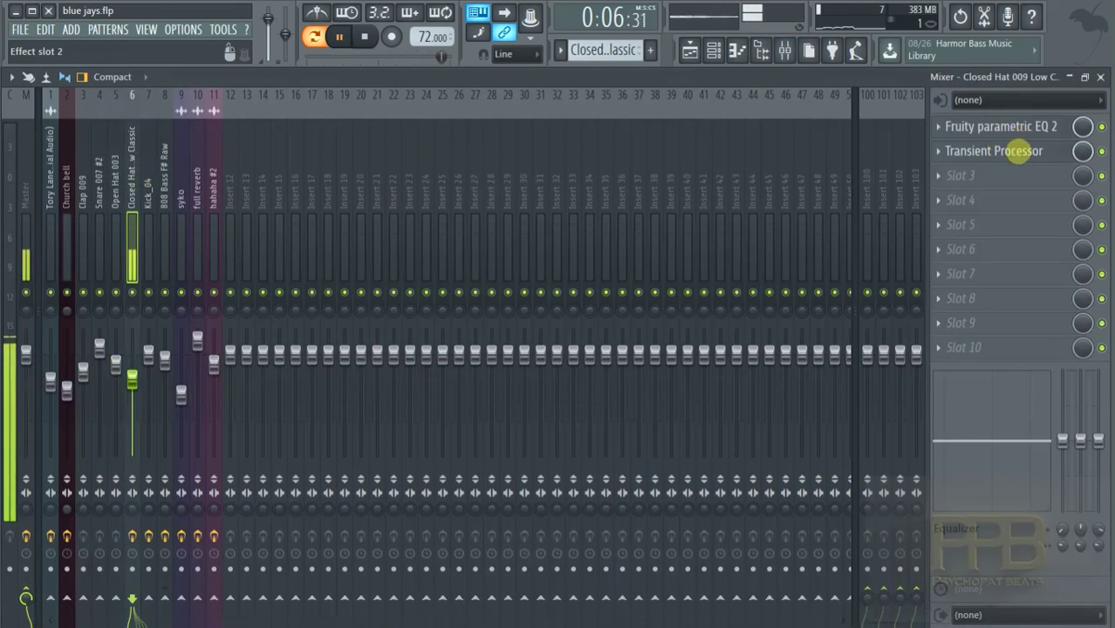
click(1008, 150)
click(1101, 151)
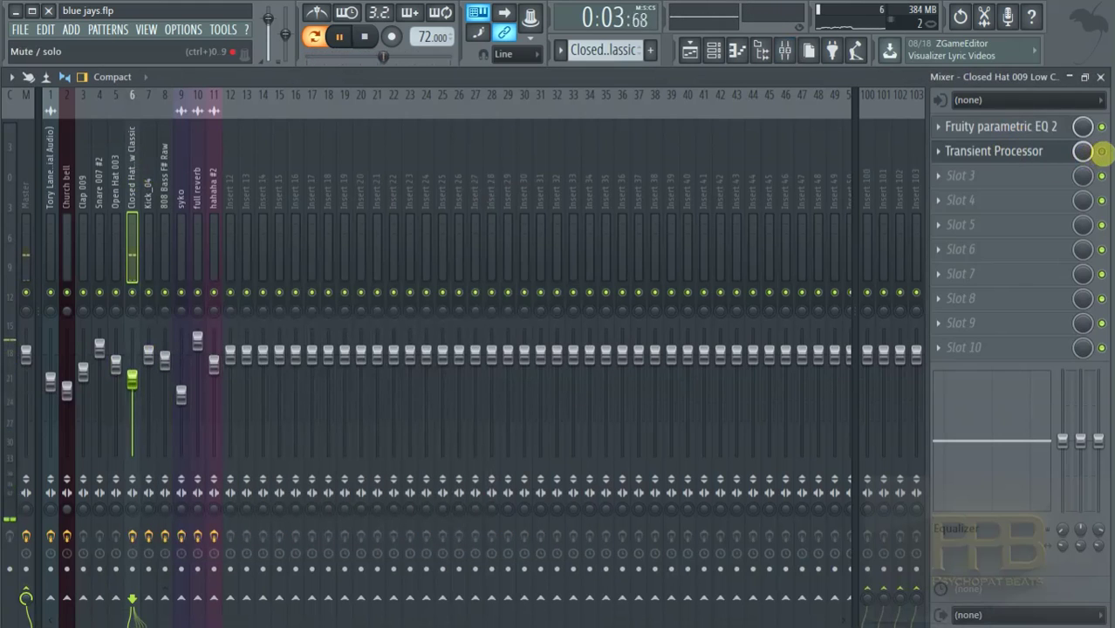
Step: Reduce the attack and release in the Closed Hat track's Transient Processor while the pattern plays
click(1006, 153)
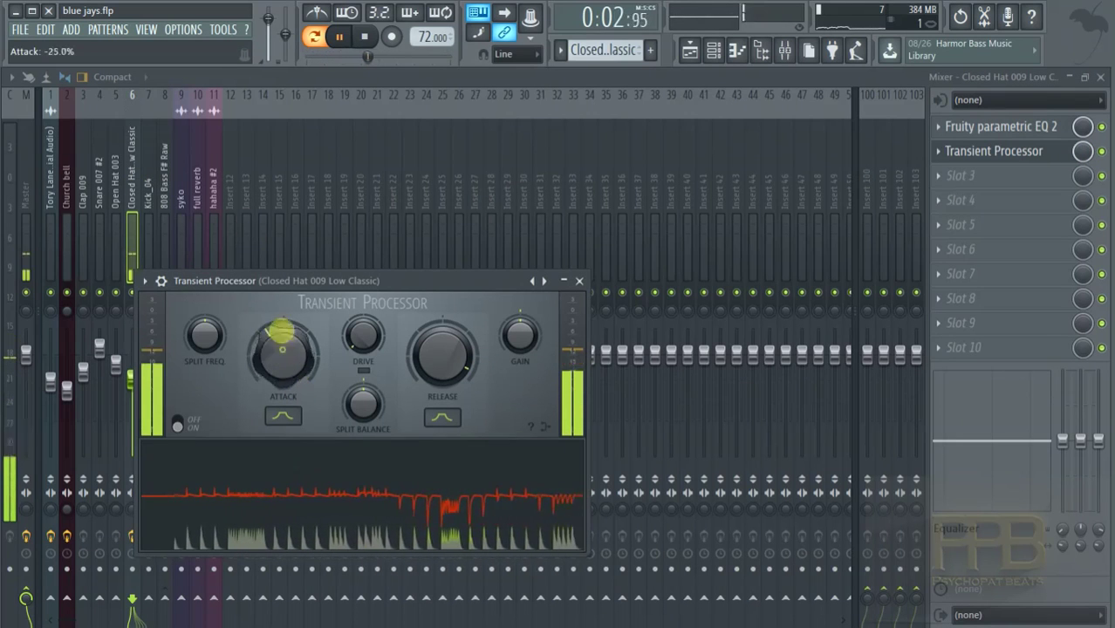
drag(282, 350, 314, 450)
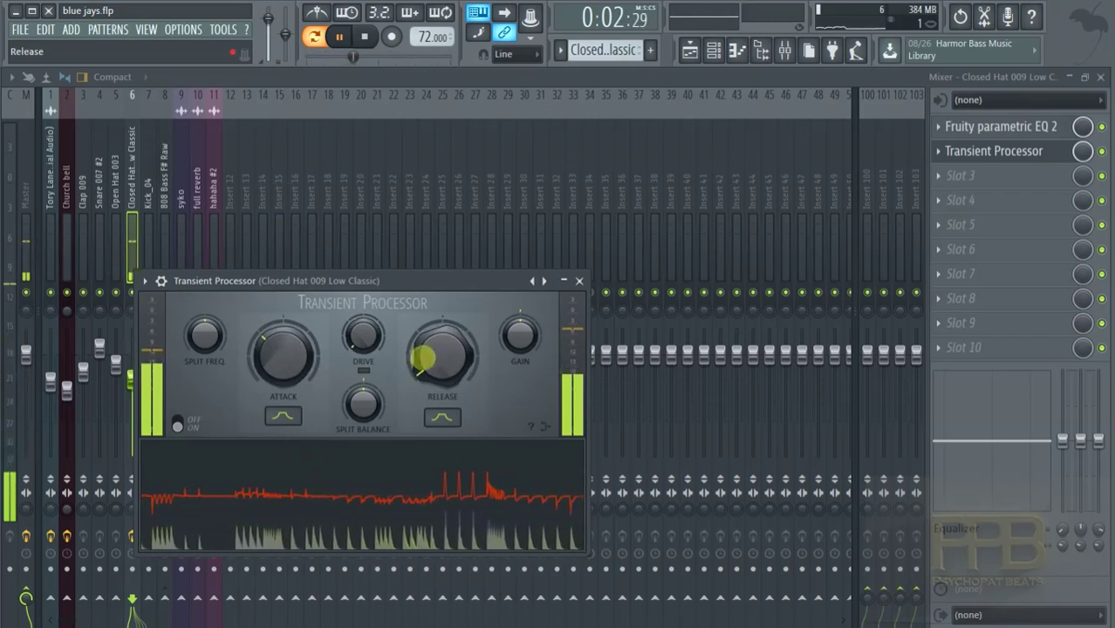
drag(442, 353, 443, 375)
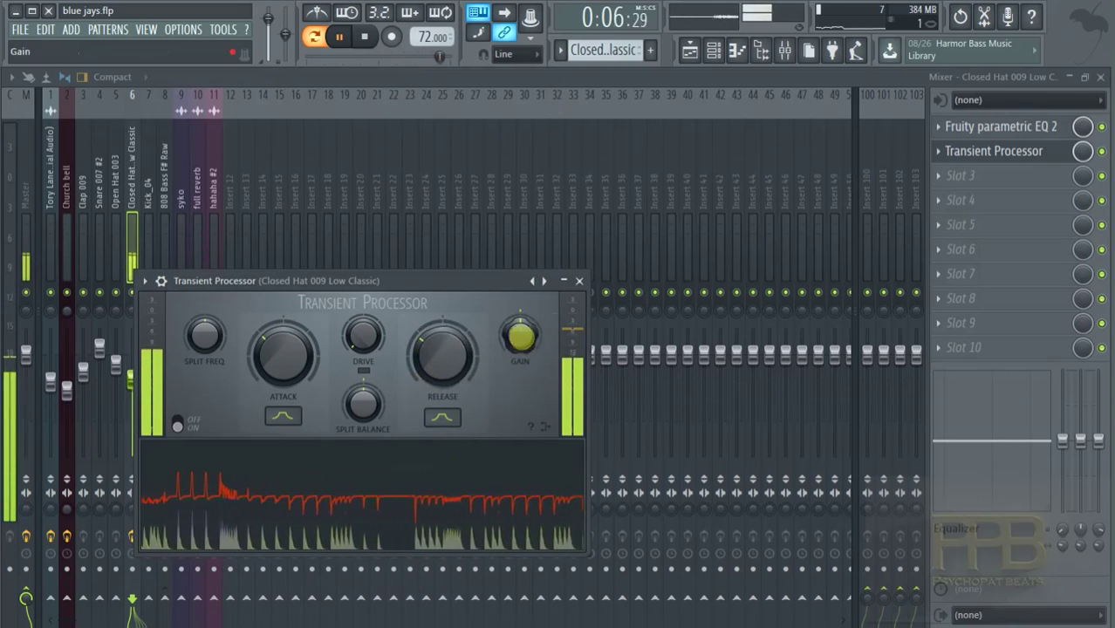
Step: Switch to the Kick_11 pattern, view its steps in the channel rack and inspect the kick's sampler settings
click(560, 51)
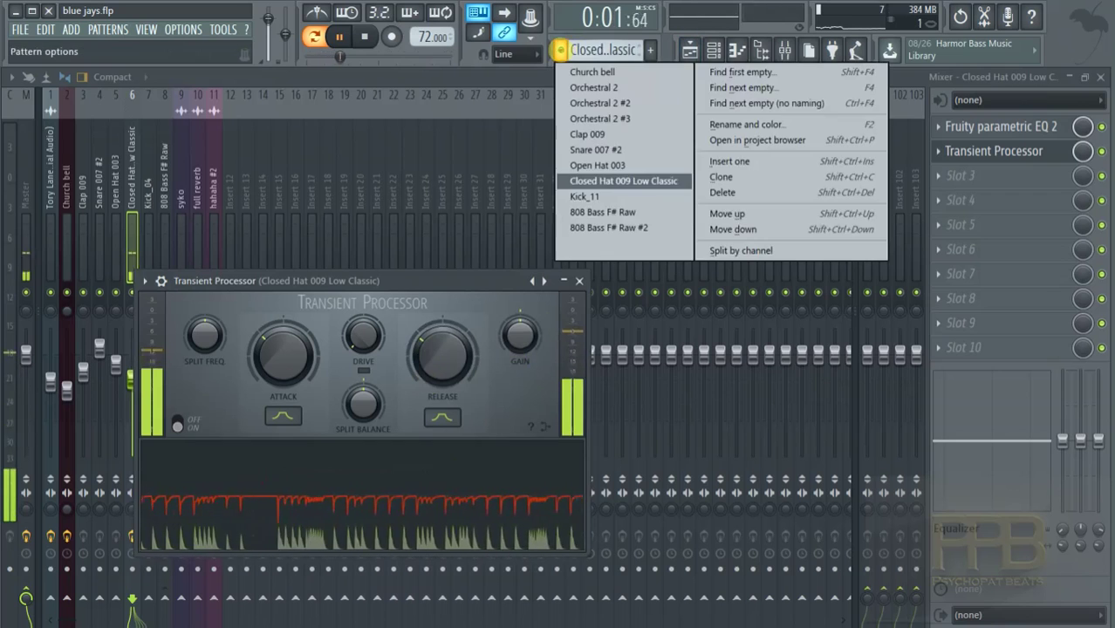
click(611, 196)
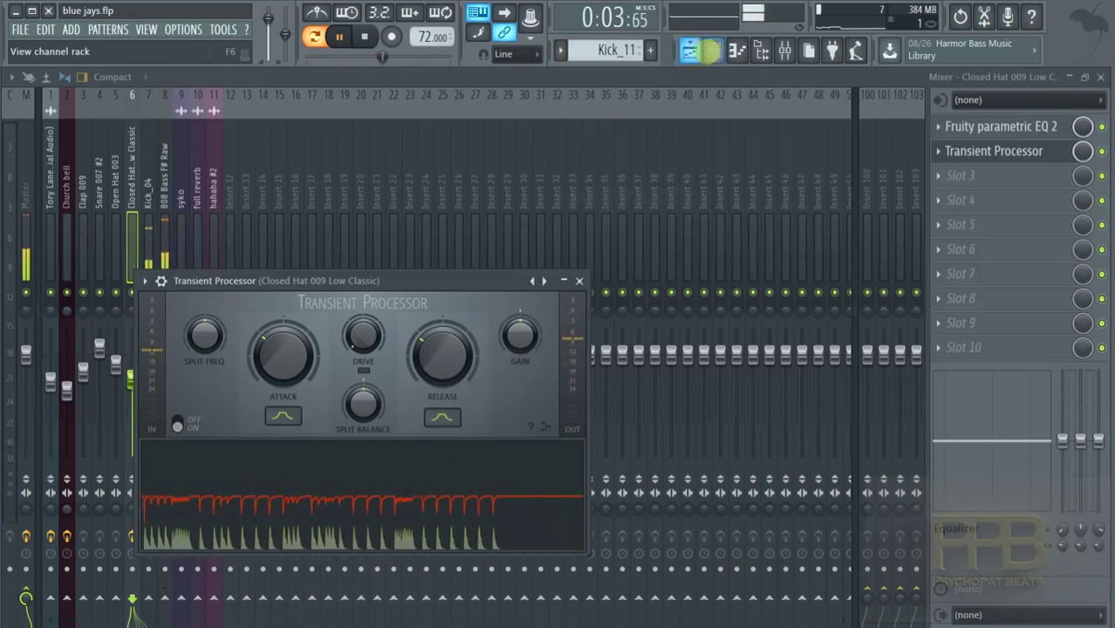
click(713, 50)
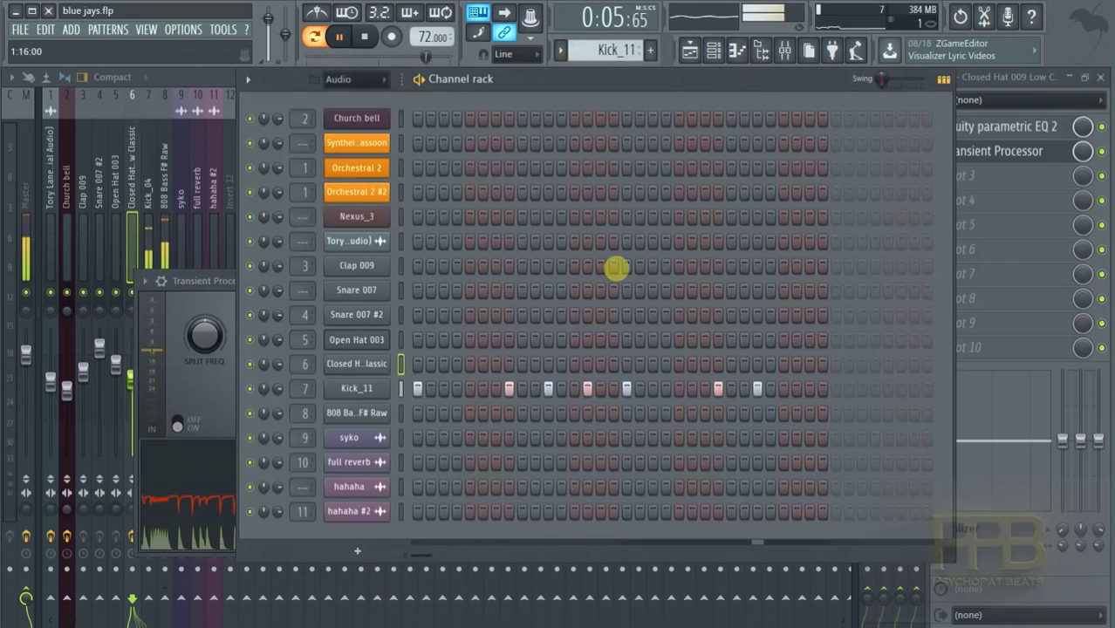
click(368, 388)
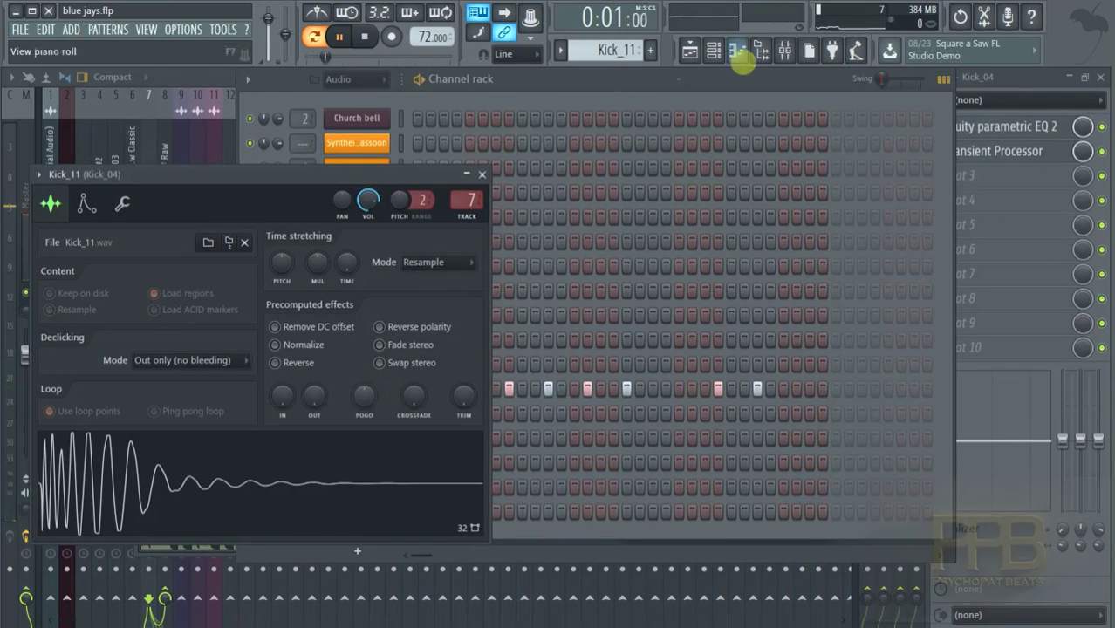
Step: Show the Kick_04 mixer track's effects and inspect its Fruity parametric EQ 2 curve and Transient Processor
click(783, 50)
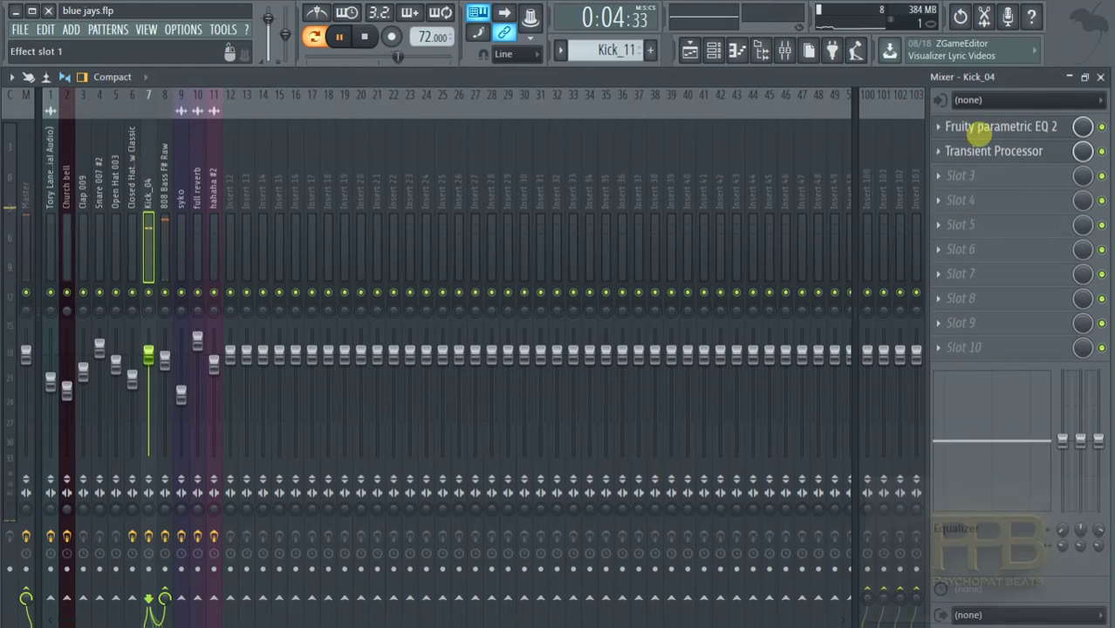
click(977, 128)
click(995, 151)
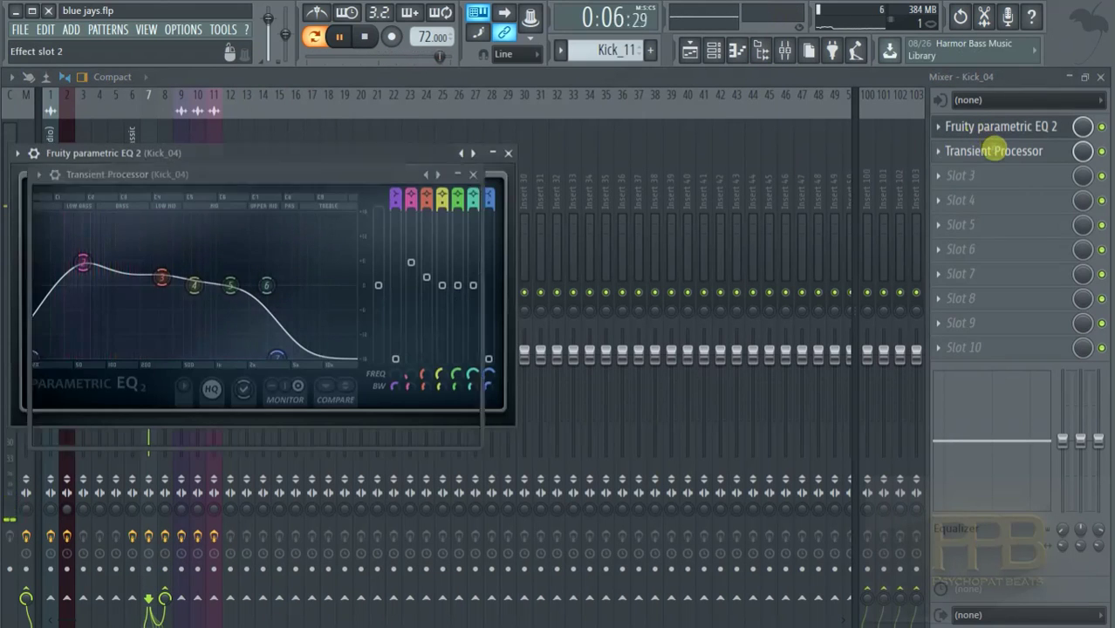
click(951, 131)
Step: Switch to the 808 Bass F# Raw pattern, view its mixer track's effects and examine its bass notes in the piano roll
click(563, 50)
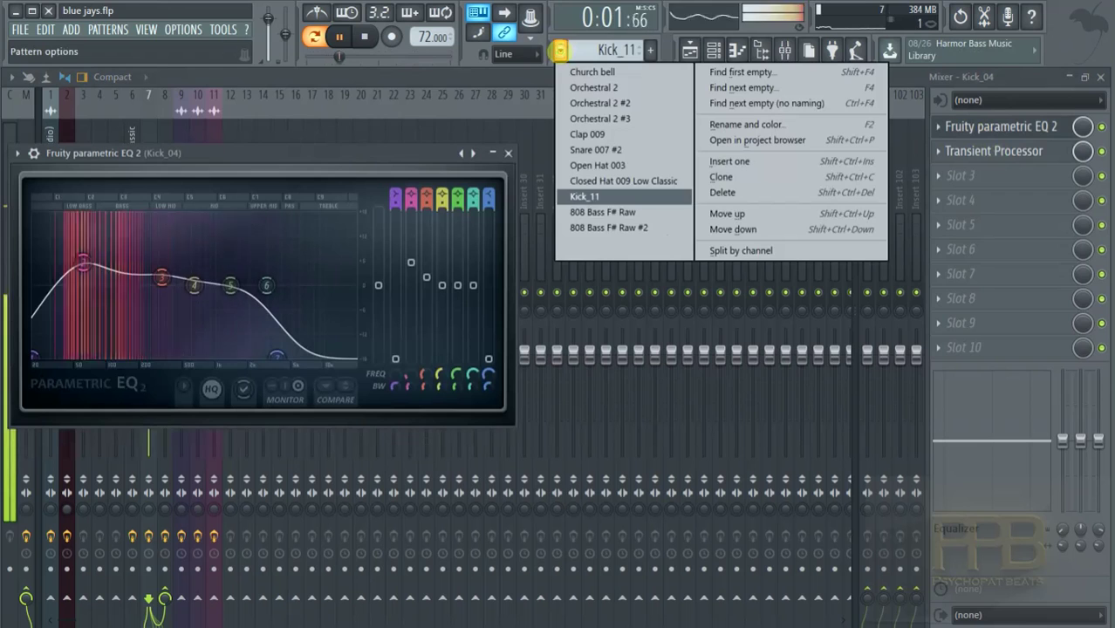
click(594, 212)
click(601, 75)
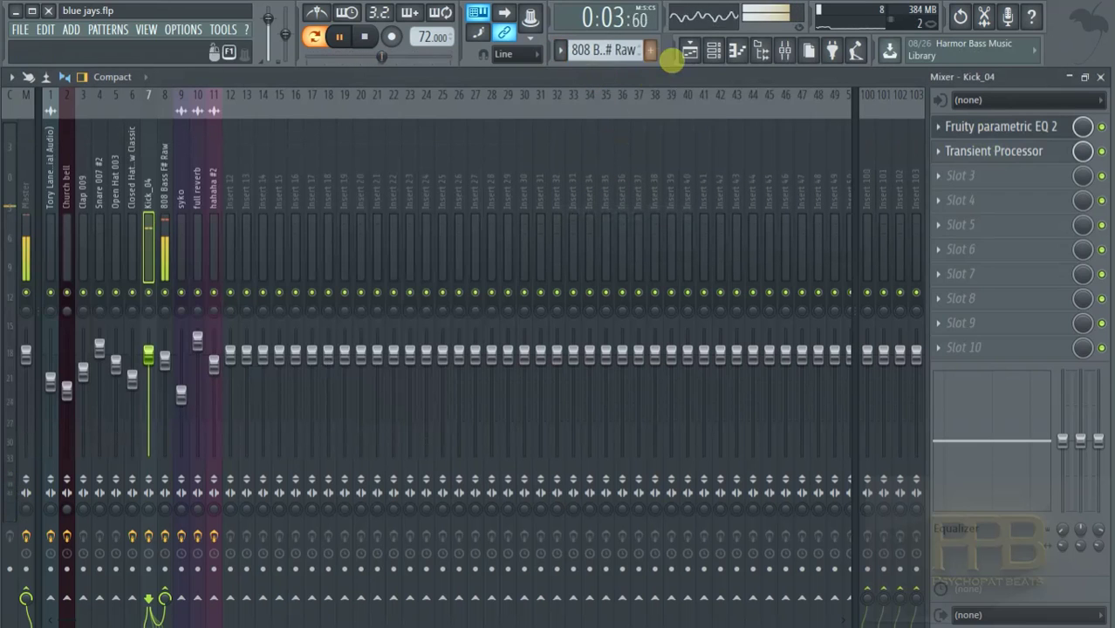
click(166, 187)
click(715, 55)
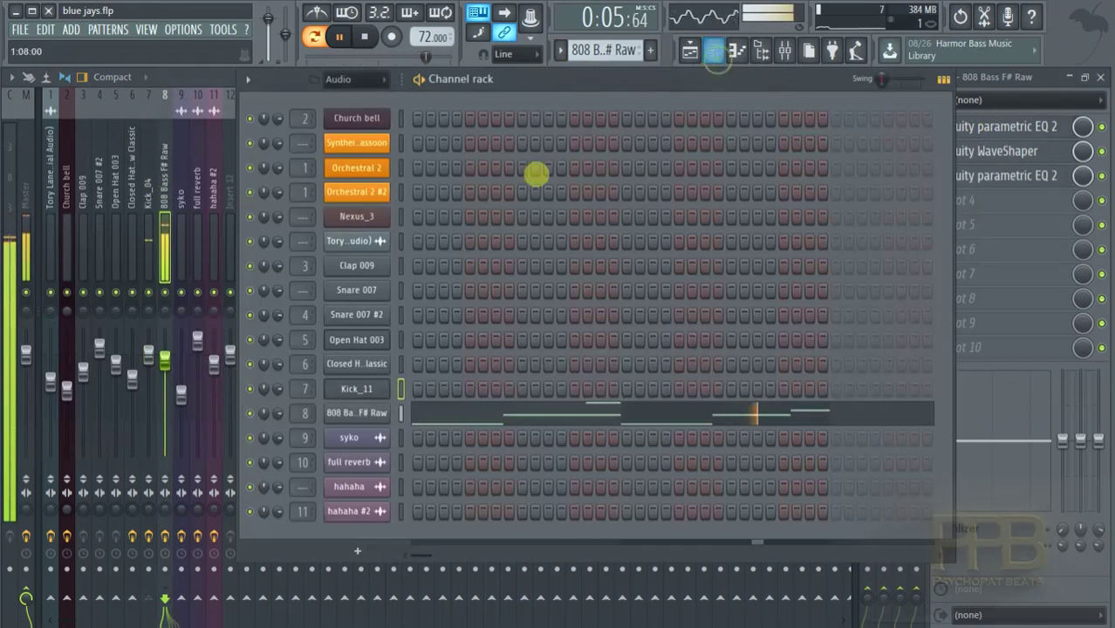
click(535, 419)
scroll(454, 166, up, 2)
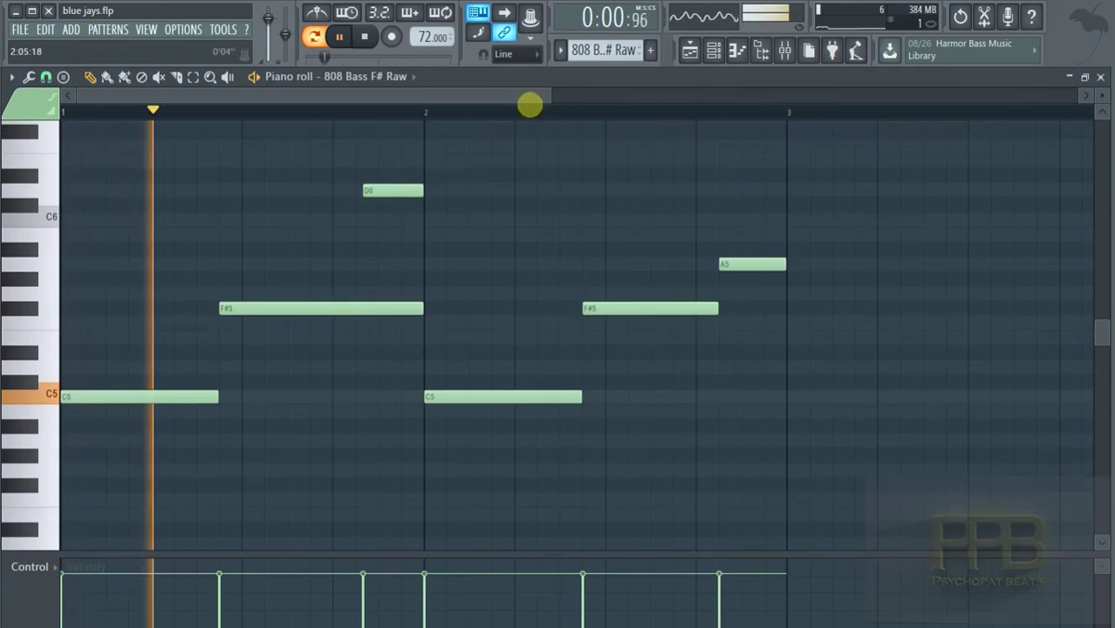
Step: Inspect the 808 Bass F# Raw channel's sample, envelope and miscellaneous settings from the channel rack
click(714, 52)
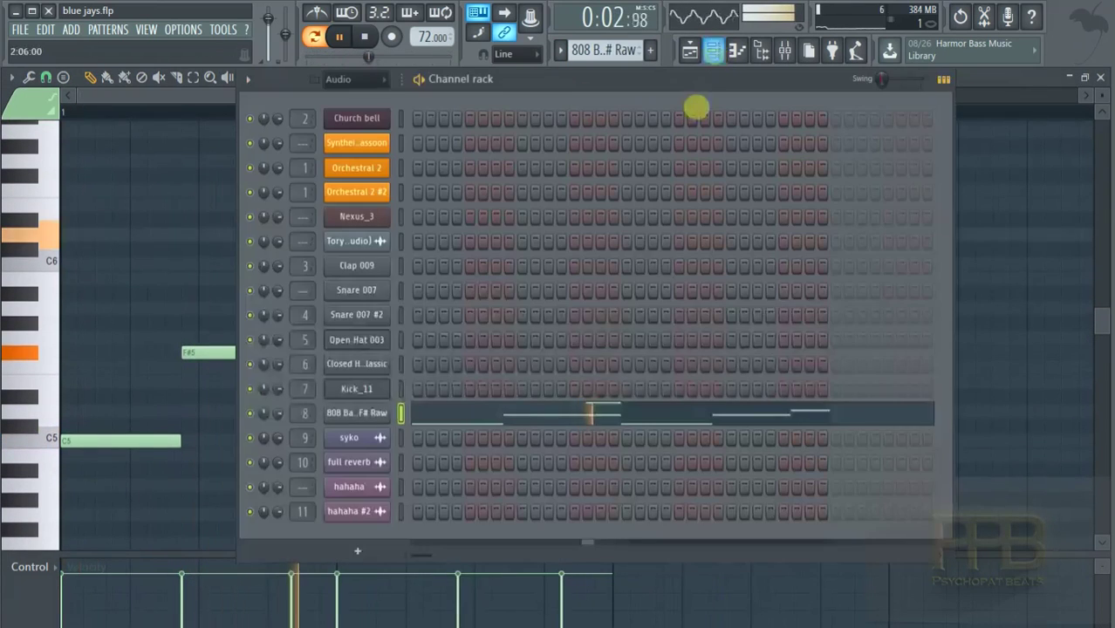
click(356, 412)
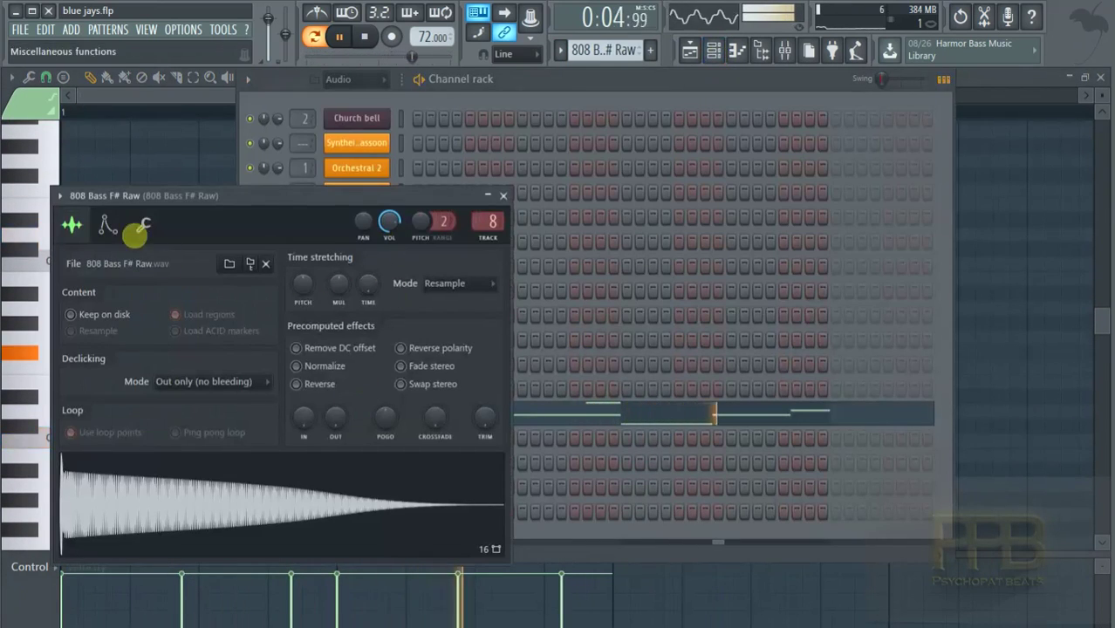
click(107, 225)
click(144, 225)
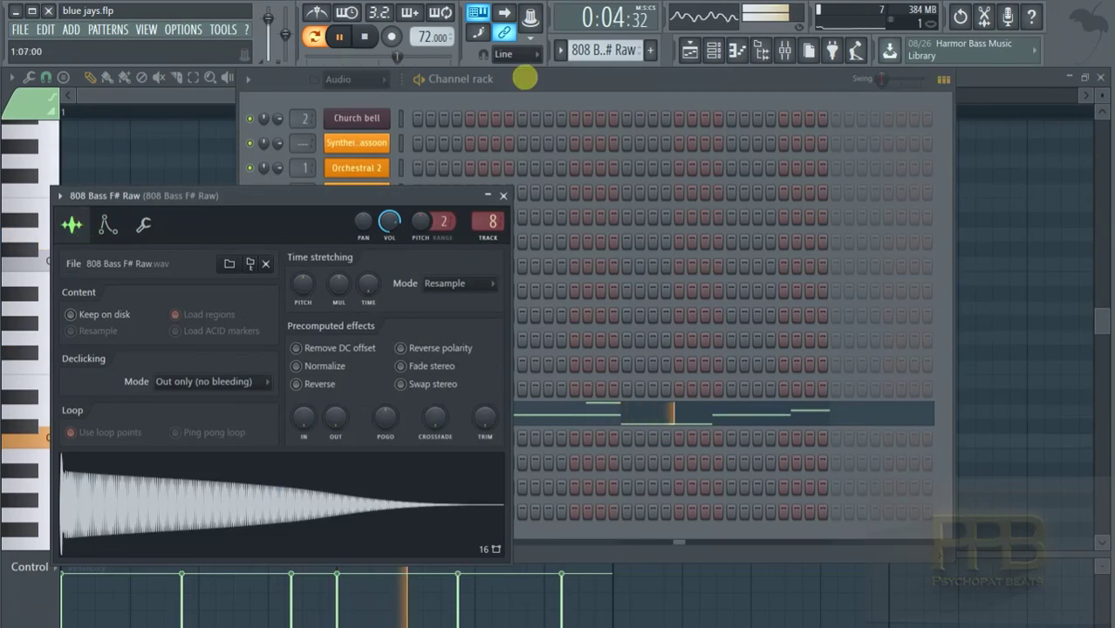
Step: Play the 808 Bass F# Raw #2 pattern, compare its notes in the channel rack and stop playback
click(589, 185)
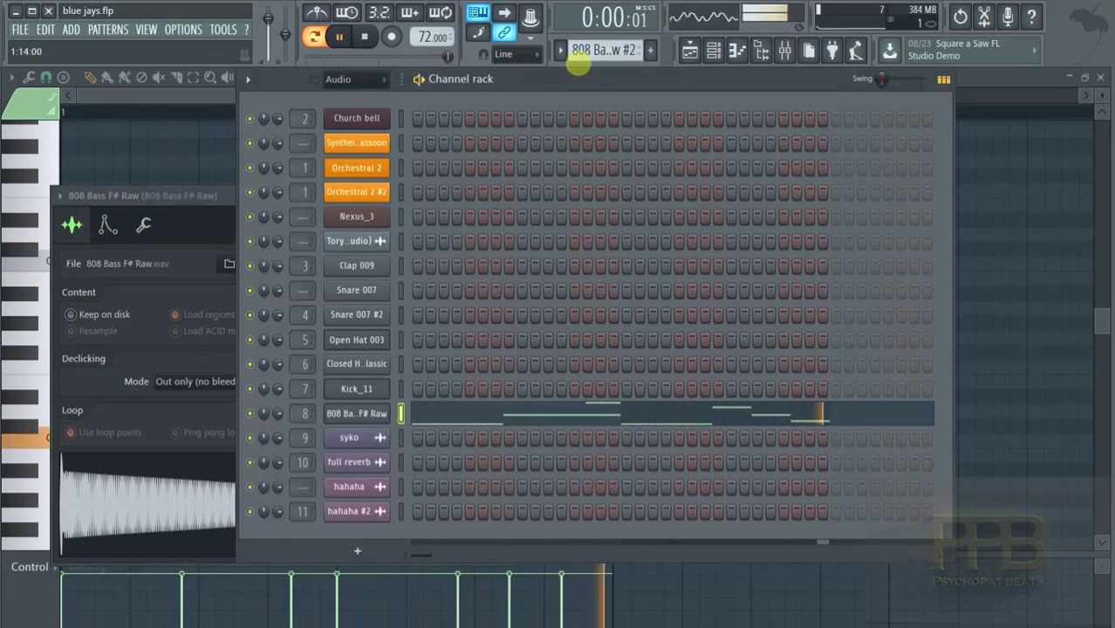
key(space)
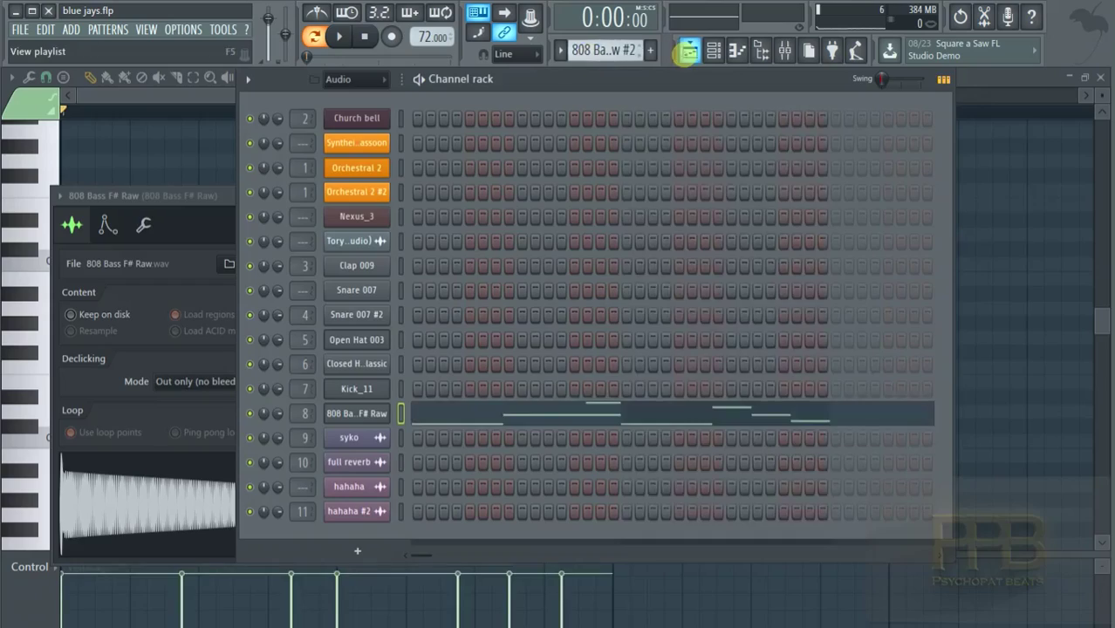
Step: Show the full arrangement in the playlist, switch to song mode and play the beat from the start
click(689, 50)
drag(219, 94, 841, 112)
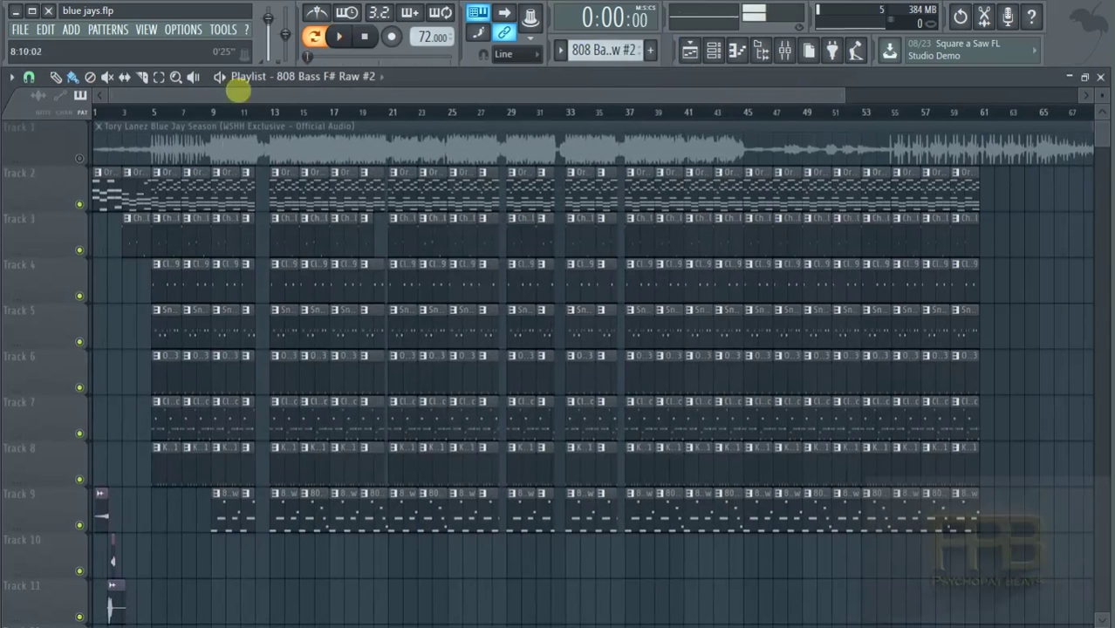
click(312, 36)
key(space)
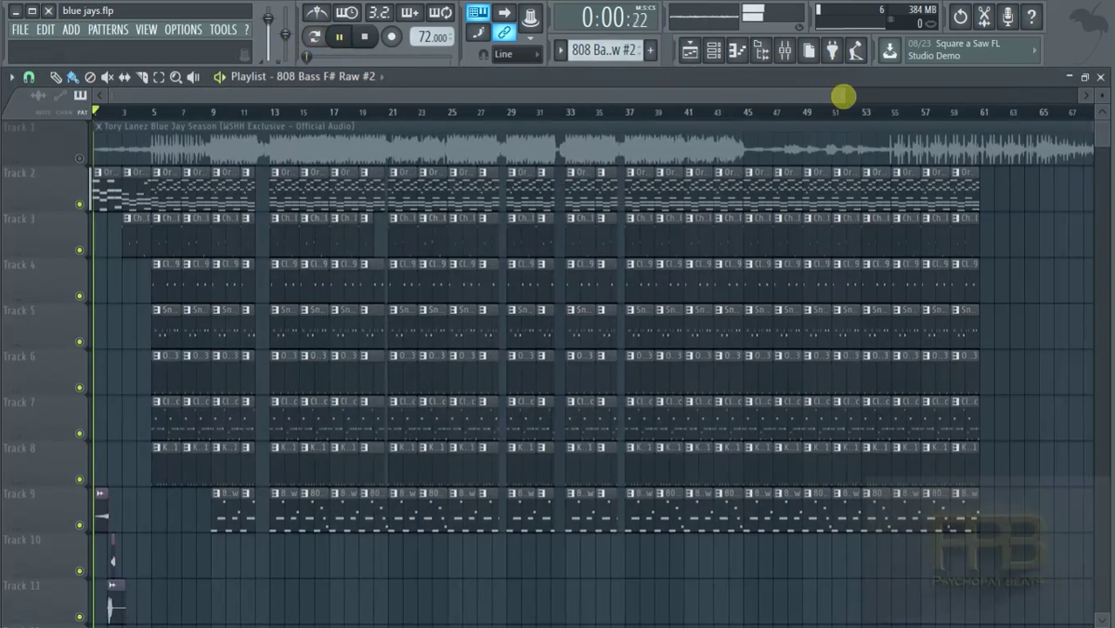
drag(843, 94, 552, 93)
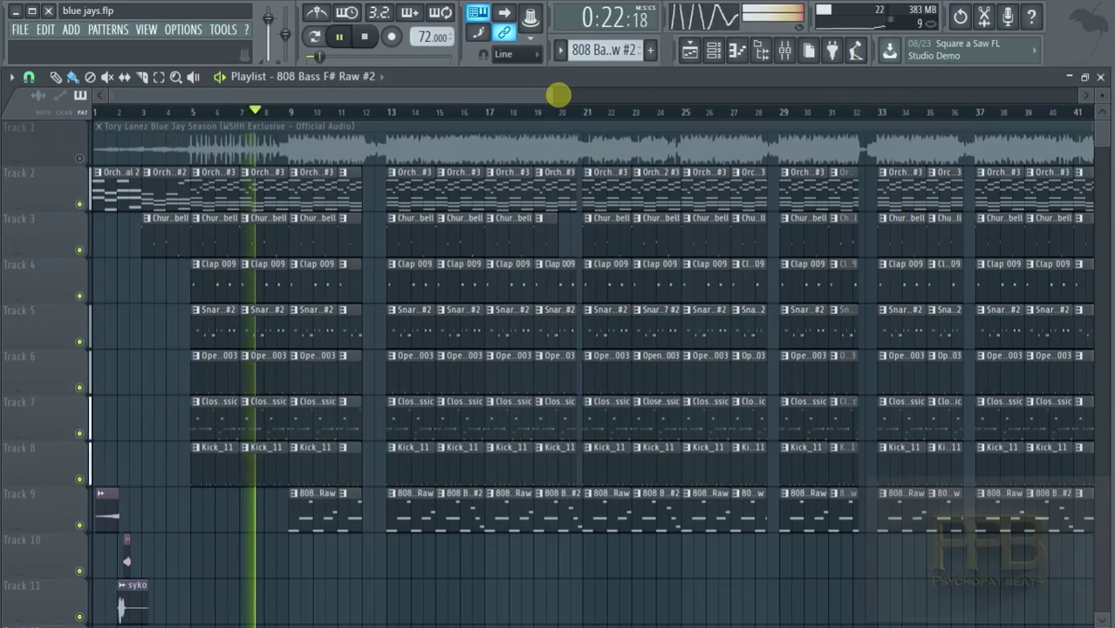
Step: Examine the arrangement's first 24 bars more closely in the playlist while the song plays
drag(554, 91, 428, 103)
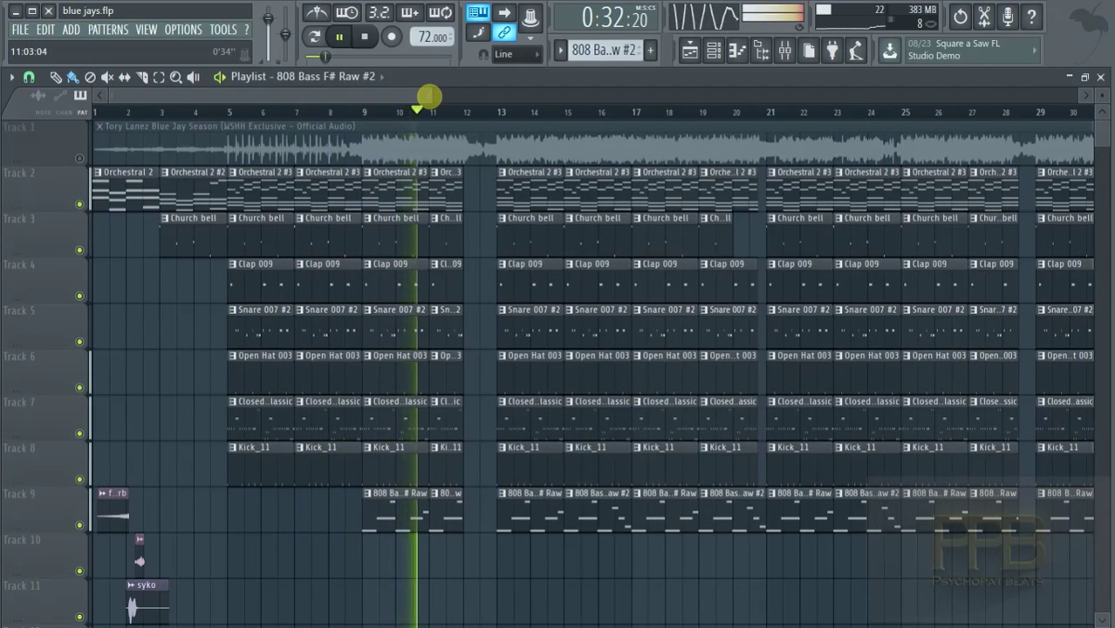
drag(429, 96, 407, 109)
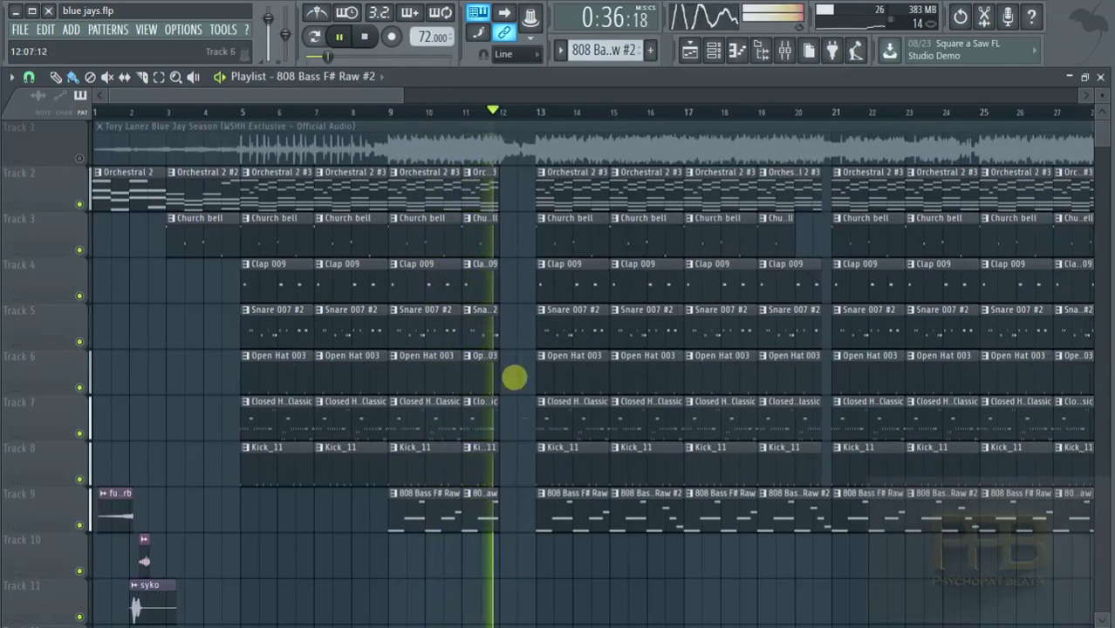
drag(406, 95, 367, 96)
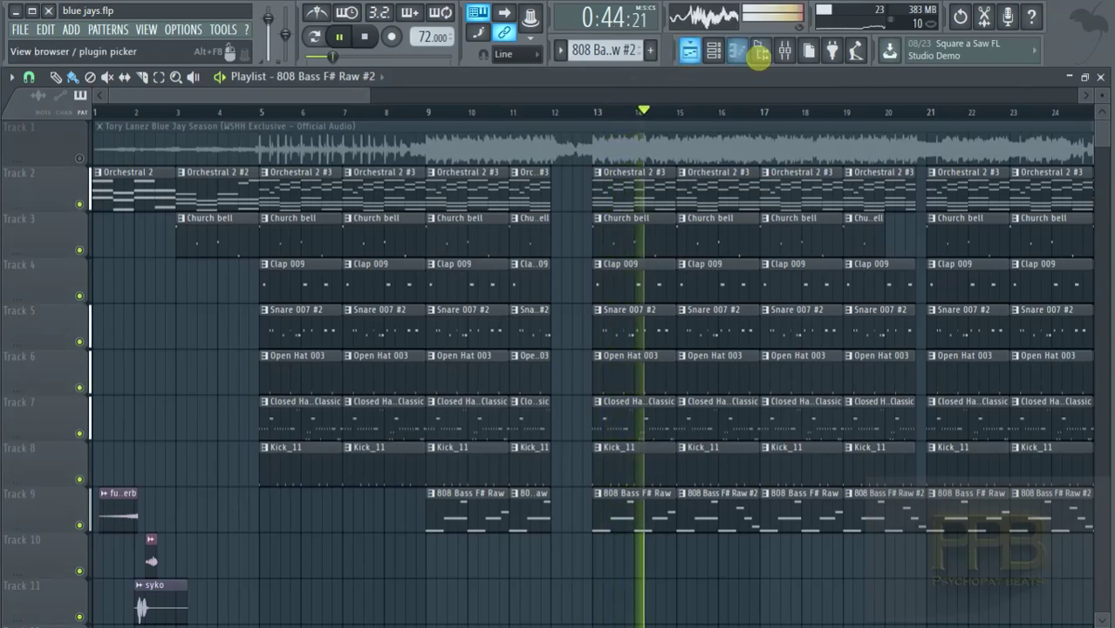
Step: Close the playlist, mixer and channel rack while the song keeps playing
click(689, 53)
click(690, 53)
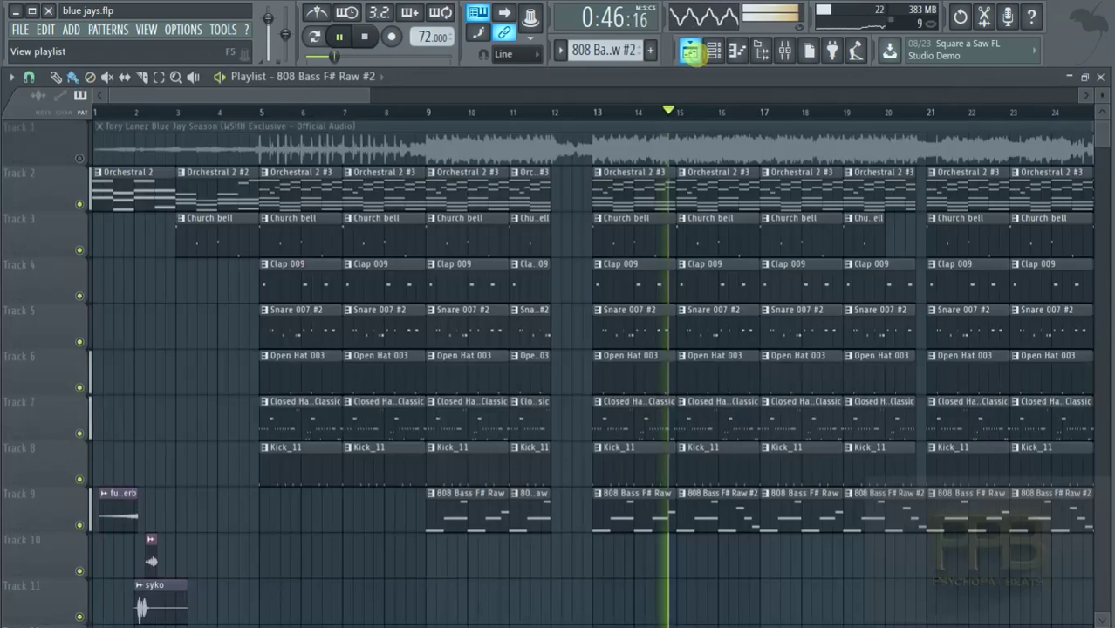
click(690, 52)
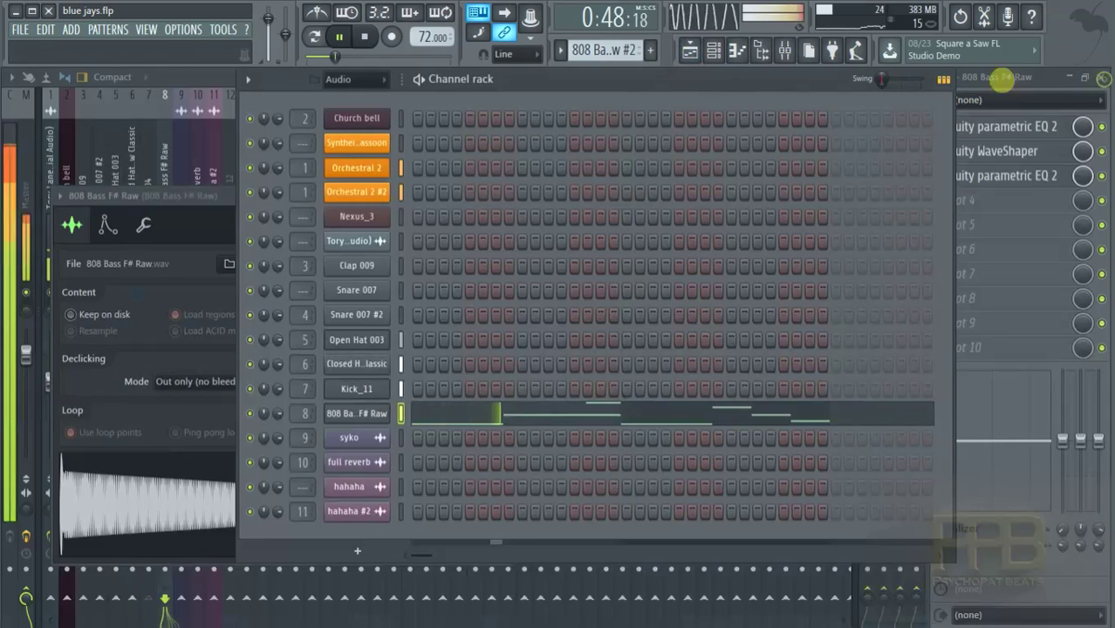
click(1101, 80)
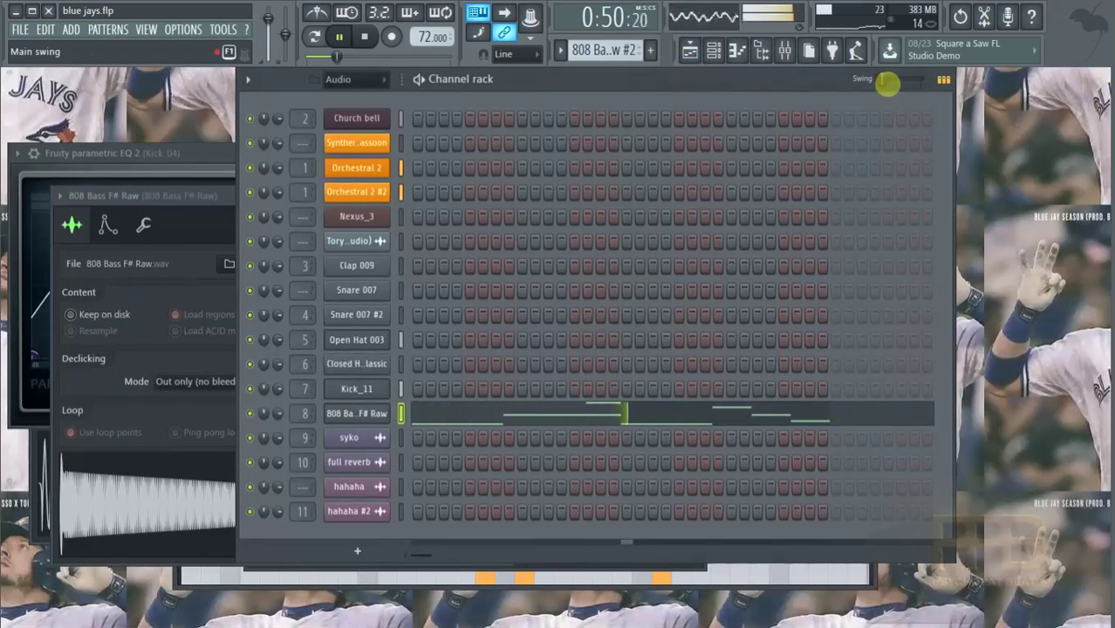
click(738, 52)
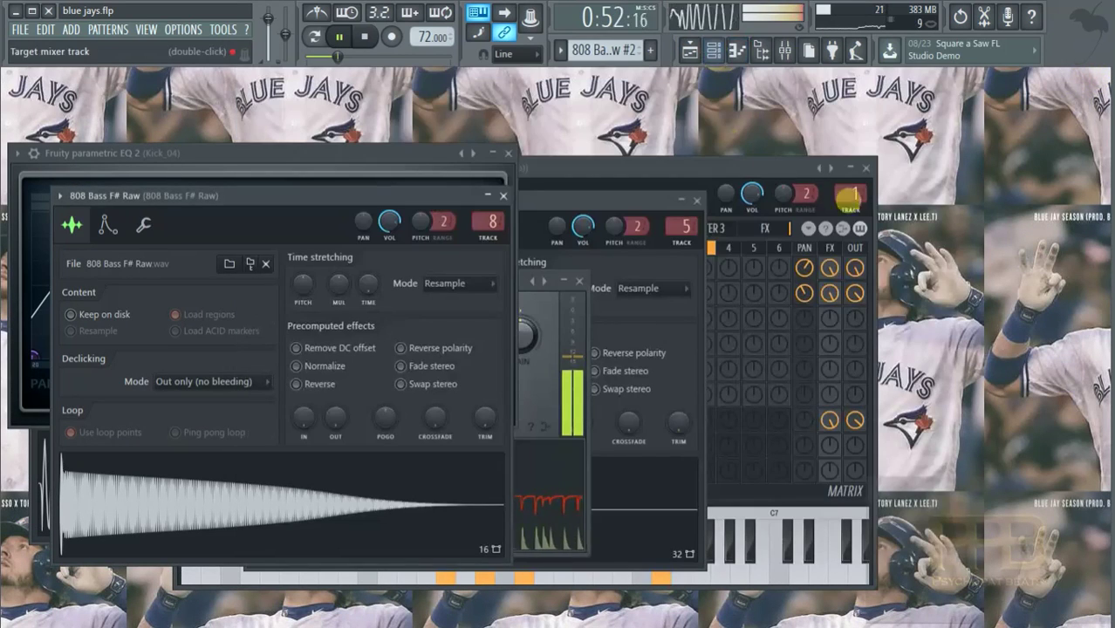
Step: Close all remaining instrument, sample and effect windows, including 808 Bass F# Raw, Fruity parametric EQ 2 and Kick_11, to clear the workspace
click(866, 167)
click(697, 201)
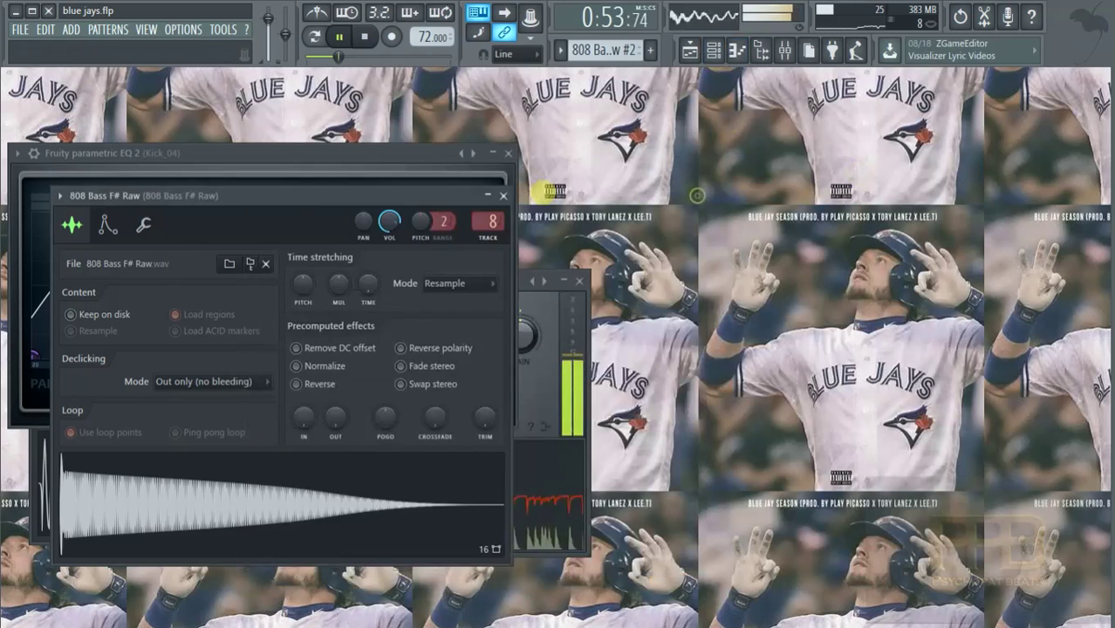
click(504, 194)
click(509, 153)
click(579, 281)
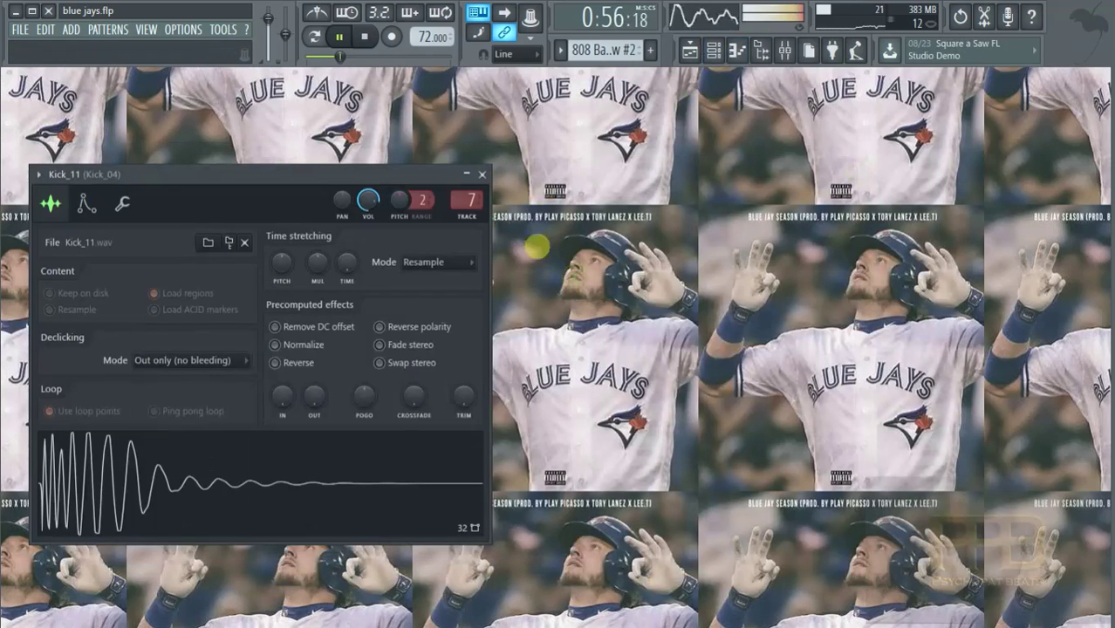
click(480, 174)
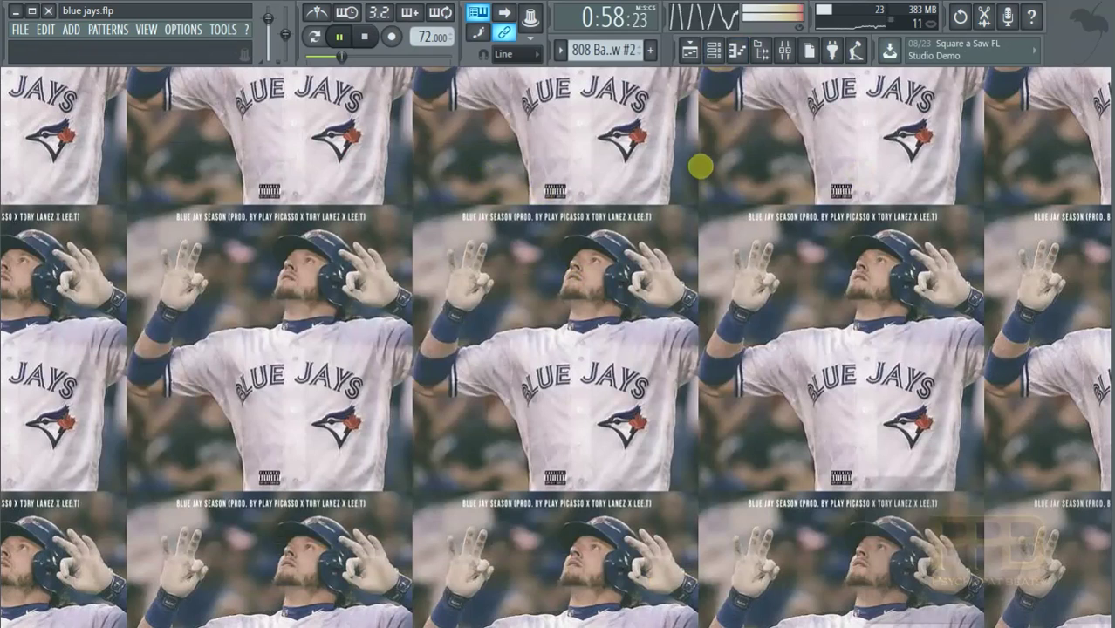